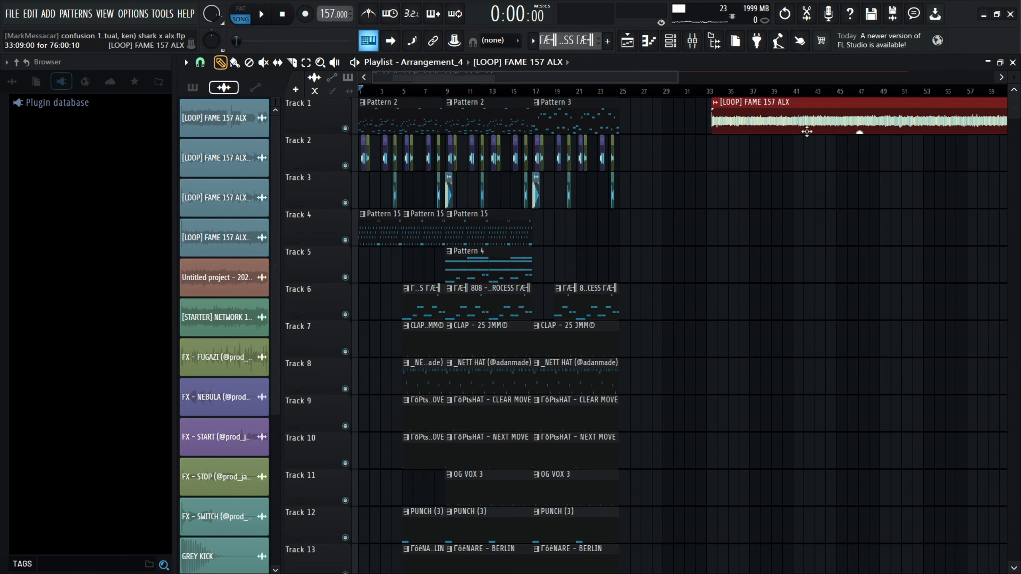
Step: Set the playback position to bar 33, at the start of the [LOOP] FAME 157 ALX clip, and survey the clip
scroll(802, 133, "up", 3)
left_click(678, 90)
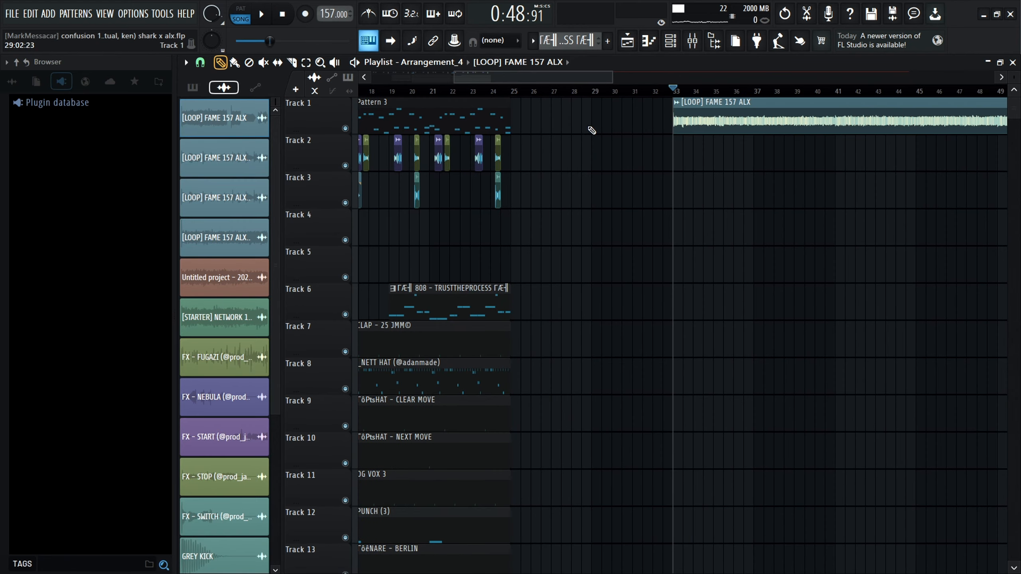
scroll(754, 146, "down", 3)
scroll(725, 80, "right", 8)
scroll(584, 132, "left", 10)
scroll(643, 164, "down", 2)
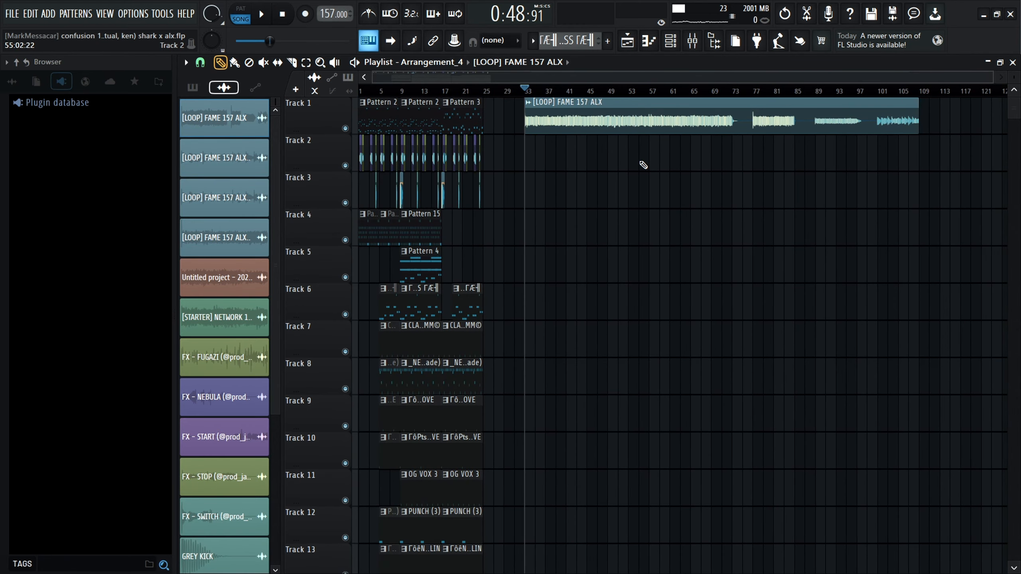
scroll(530, 149, "up", 2)
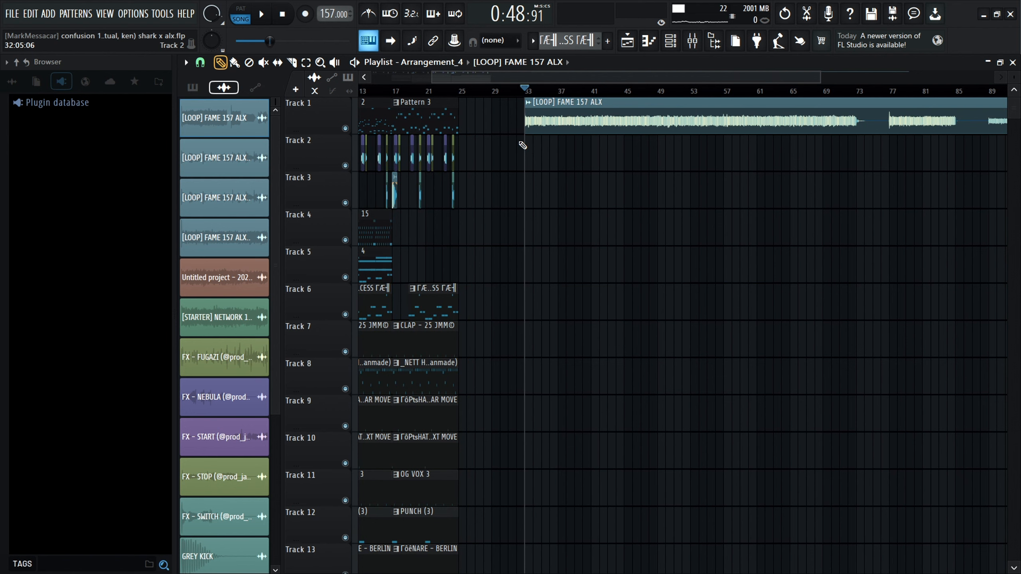
scroll(560, 122, "up", 2)
Step: Open the [LOOP] FAME 157 ALX clip's settings, audition the loop from bar 33, and close the settings
double_click(560, 122)
key("space")
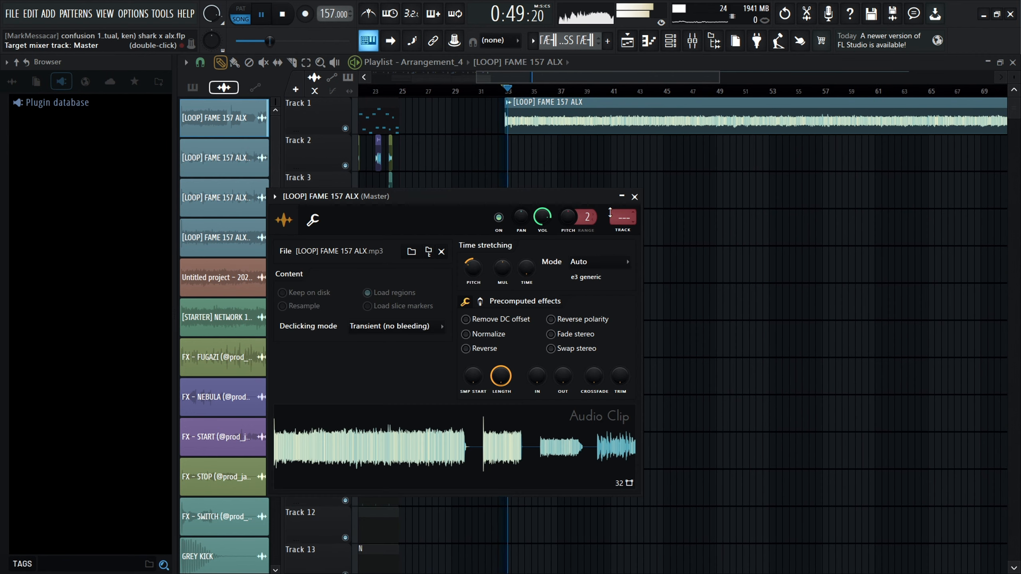
scroll(522, 142, "up", 2)
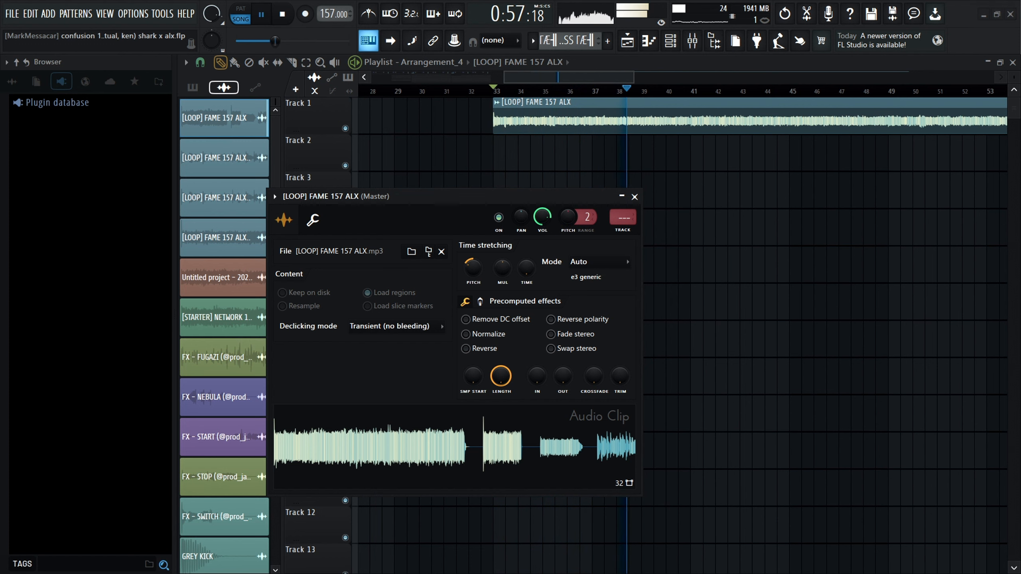
left_click(635, 197)
key("space")
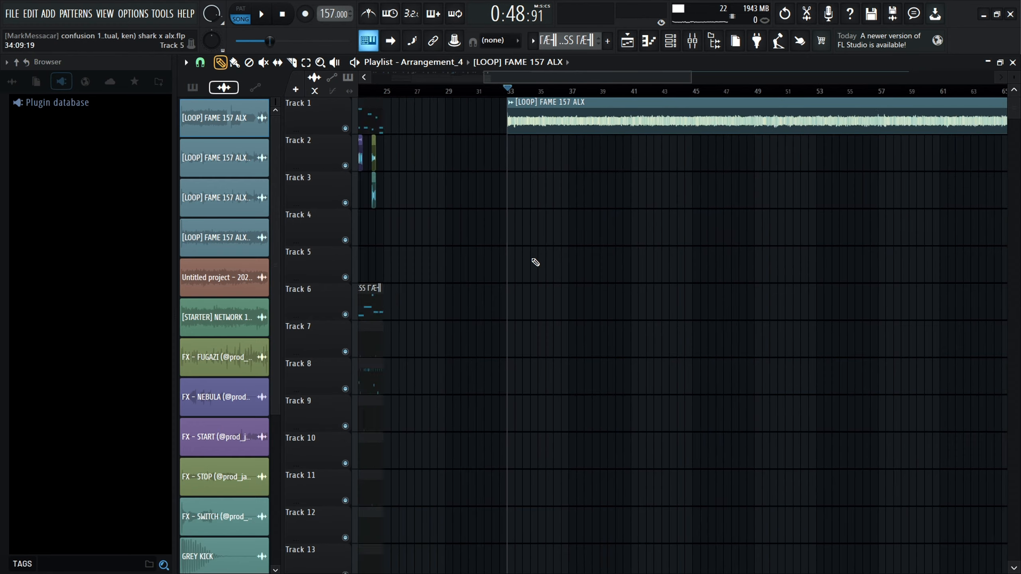
Step: Audition the second section of the [LOOP] FAME 157 ALX clip, starting at bar 77
scroll(781, 124, "down", 5)
scroll(784, 192, "up", 4)
left_click(794, 95)
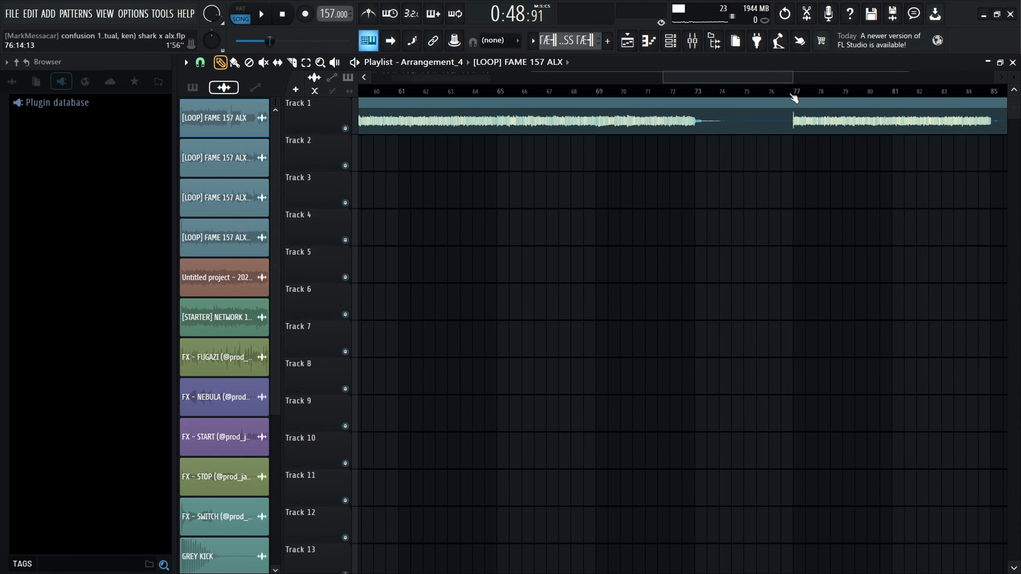
scroll(868, 192, "up", 4)
key("space")
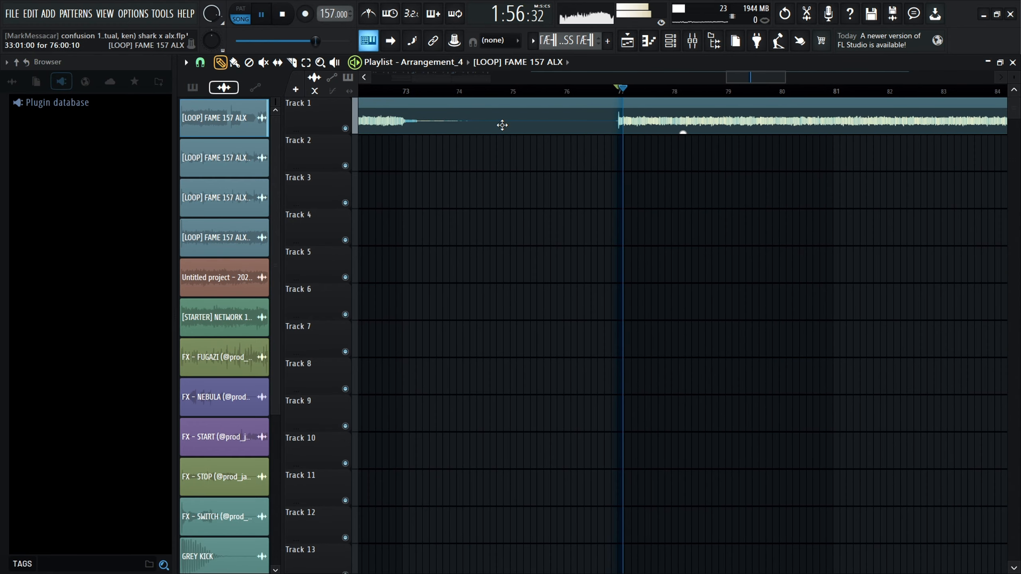
scroll(563, 126, "down", 2)
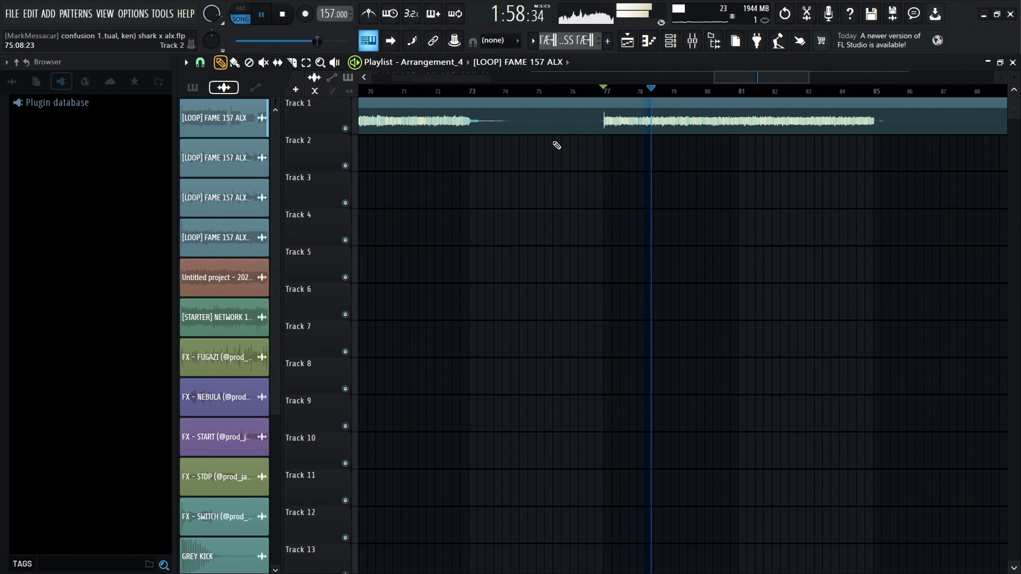
key("space")
Step: Audition the third section of the [LOOP] FAME 157 ALX clip from bar 89
scroll(691, 127, "down", 3)
scroll(706, 99, "up", 3)
left_click(695, 91)
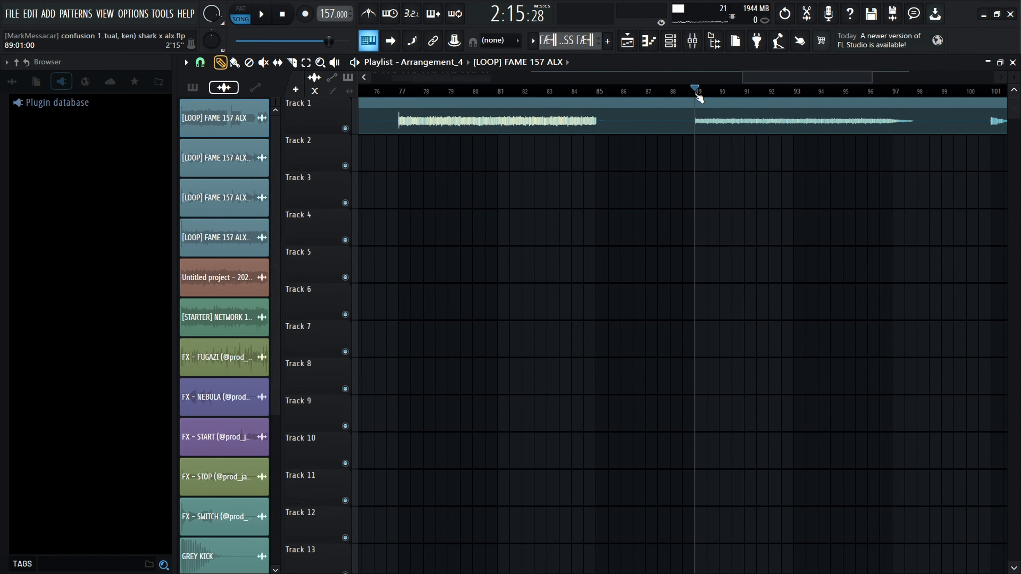
key("space")
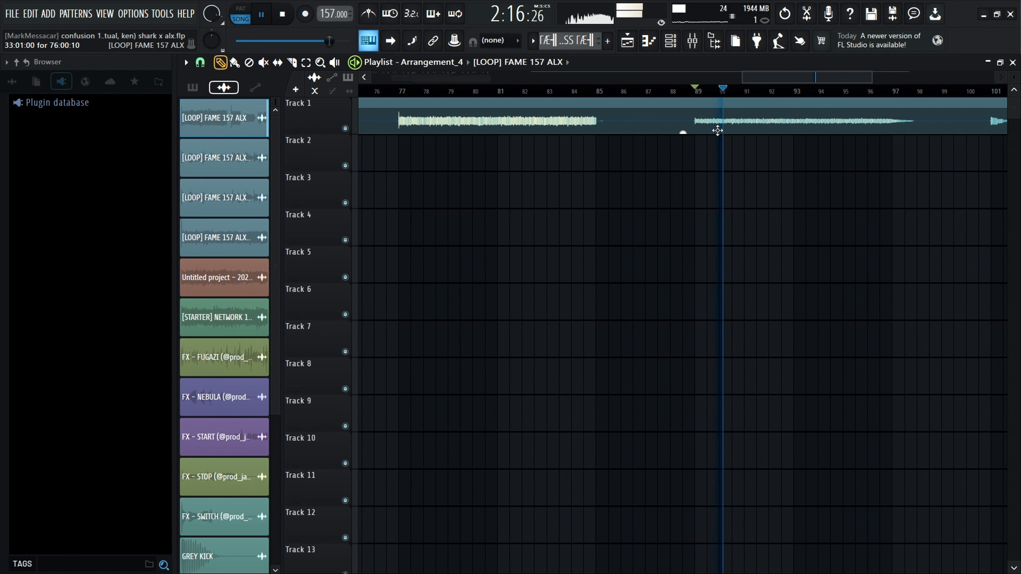
key("space")
Step: Audition the last section of the [LOOP] FAME 157 ALX clip from bar 101
scroll(620, 142, "down", 2)
scroll(620, 142, "up", 1)
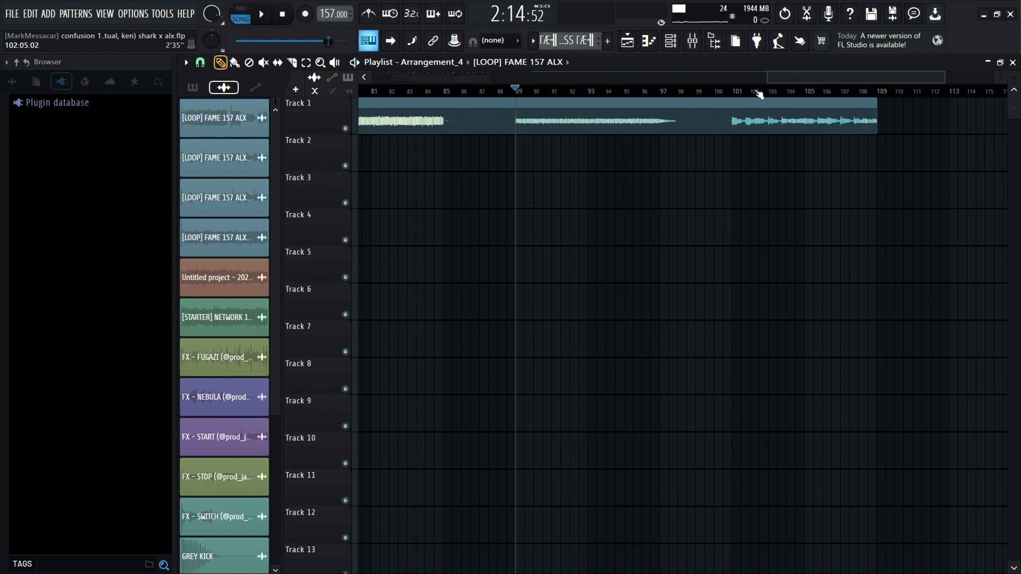
left_click(732, 92)
scroll(787, 142, "up", 2)
key("space")
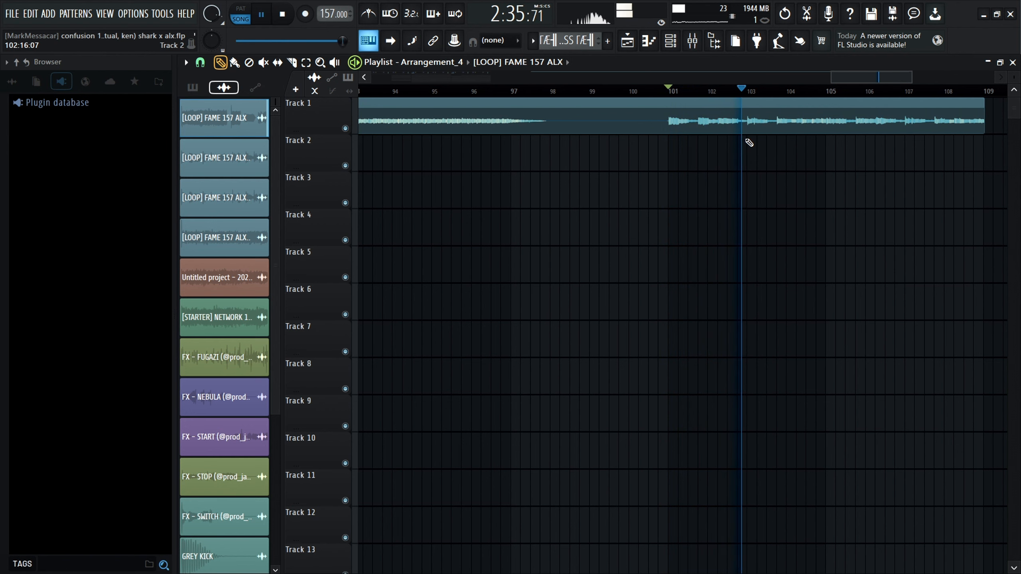
scroll(903, 139, "up", 1)
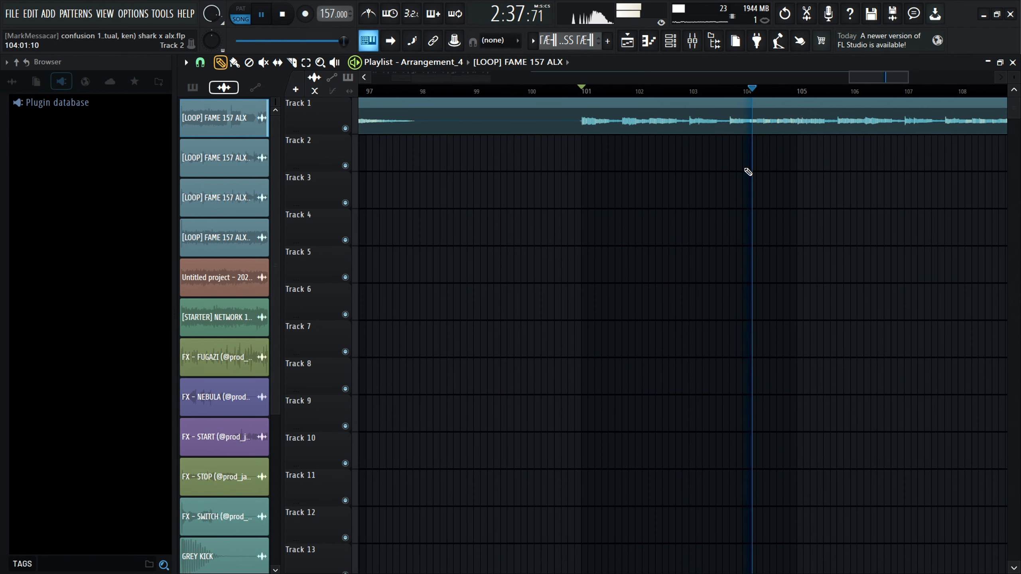
key("space")
Step: Delete the [LOOP] FAME 157 ALX audio clip from Track 1 of the playlist
scroll(726, 152, "down", 4)
scroll(726, 152, "down", 3)
left_click_drag(726, 152, 709, 104)
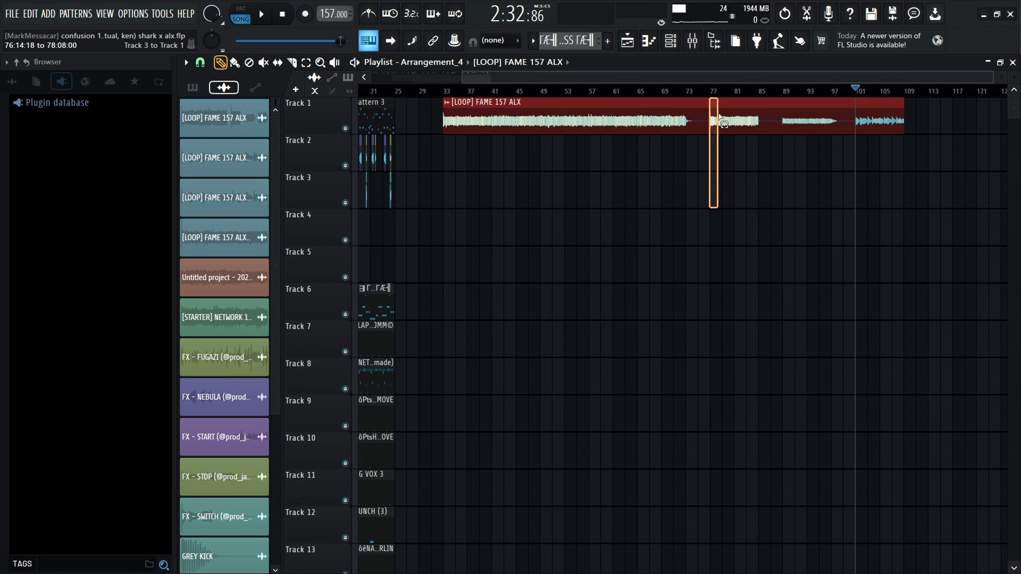
scroll(741, 239, "down", 5)
scroll(718, 285, "up", 5)
scroll(725, 217, "down", 1)
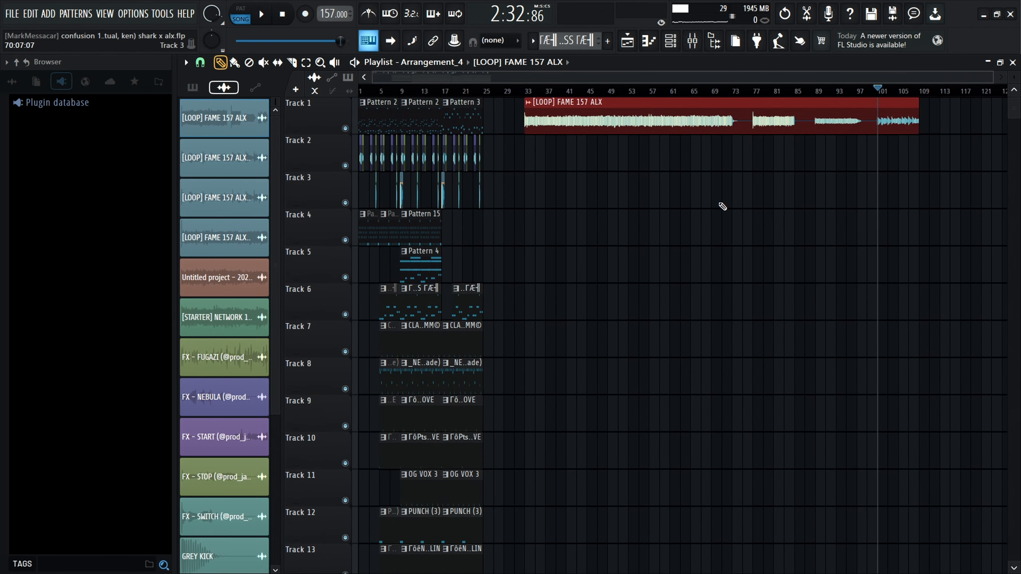
key("Delete")
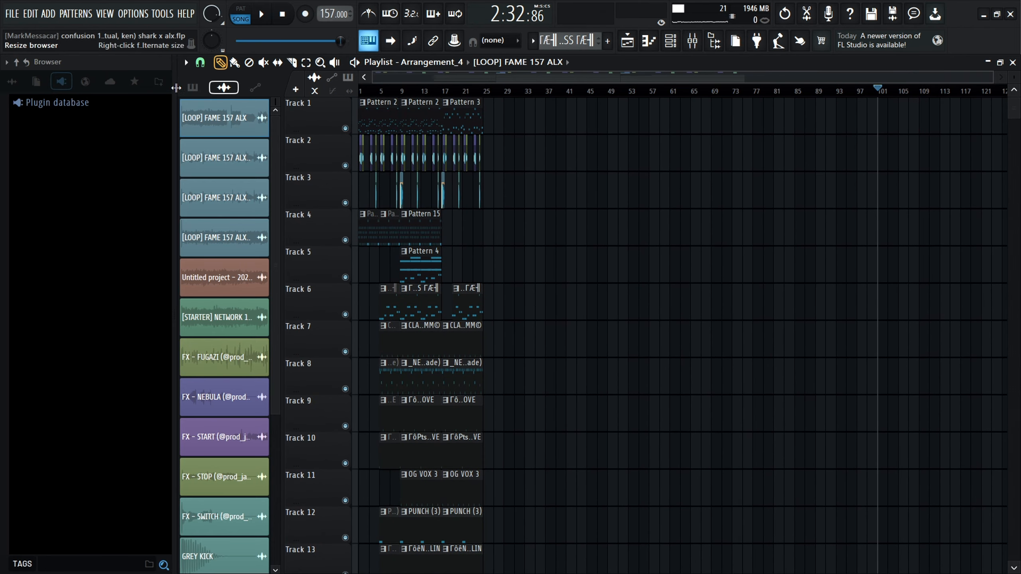
Step: Open the first Pattern 2 clip in the piano roll and audition the Beat 5 slice
double_click(377, 132)
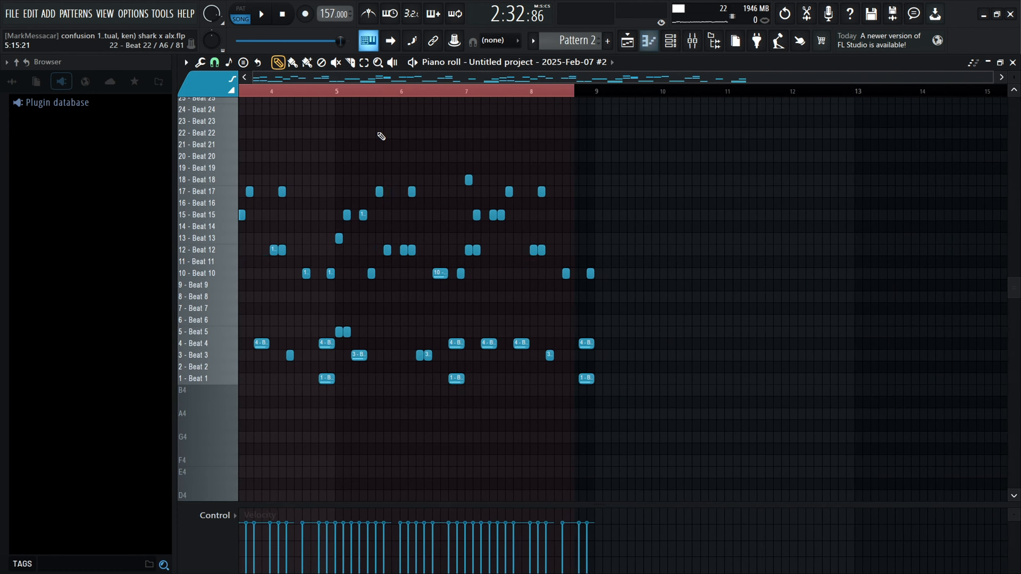
left_click(455, 95)
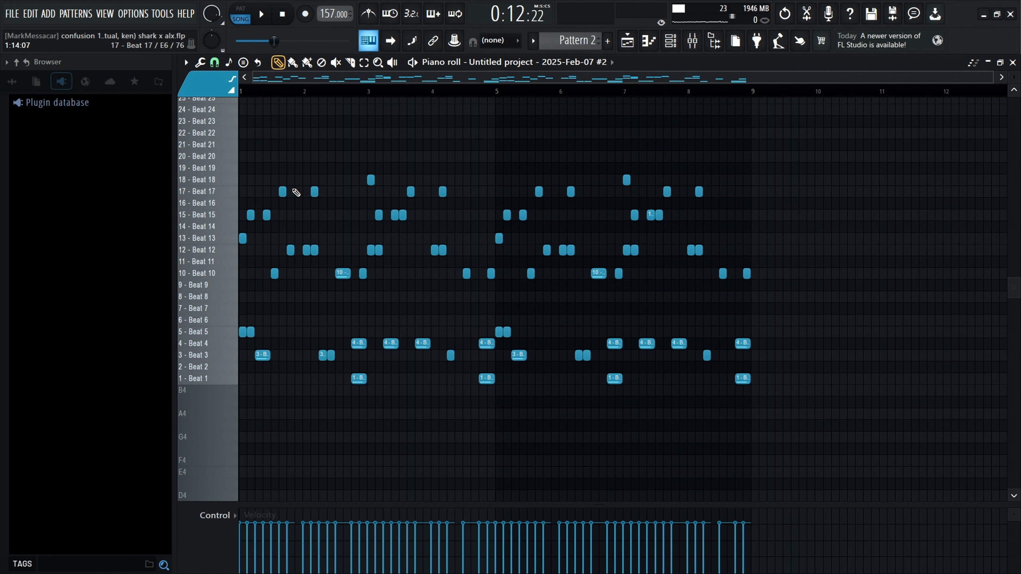
scroll(213, 276, "up", 8)
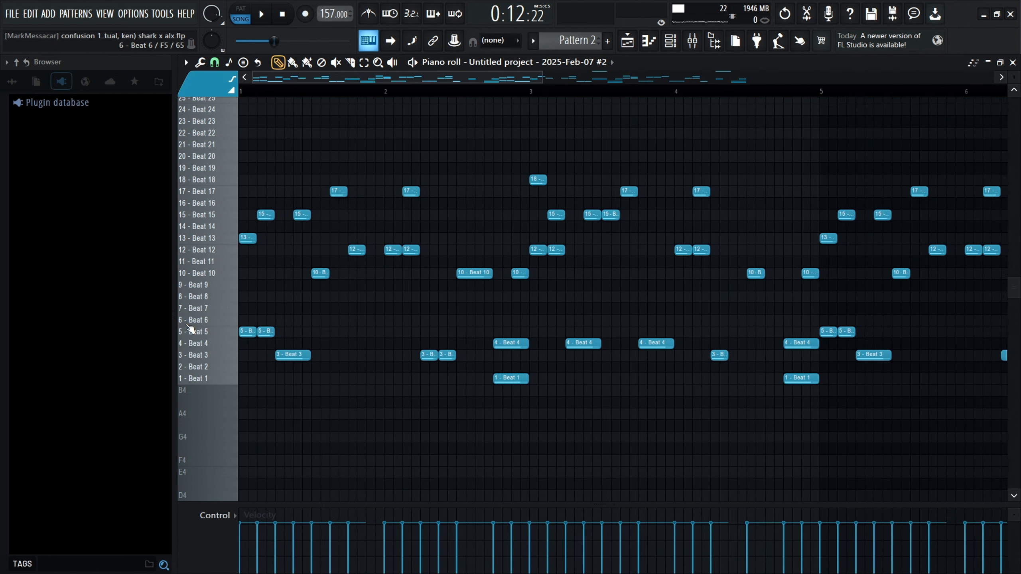
scroll(219, 319, "up", 4)
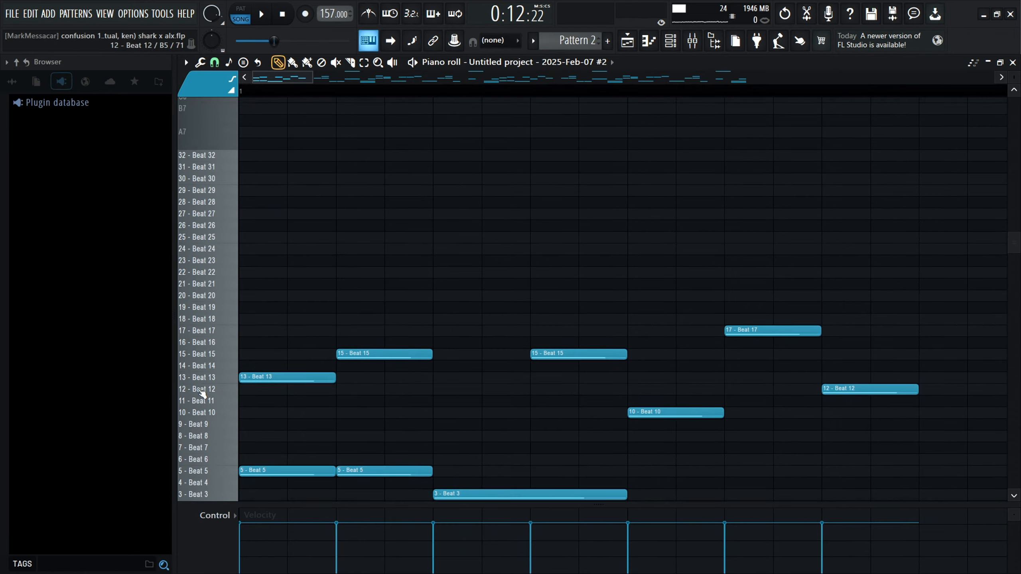
scroll(223, 385, "down", 3)
left_click(214, 370)
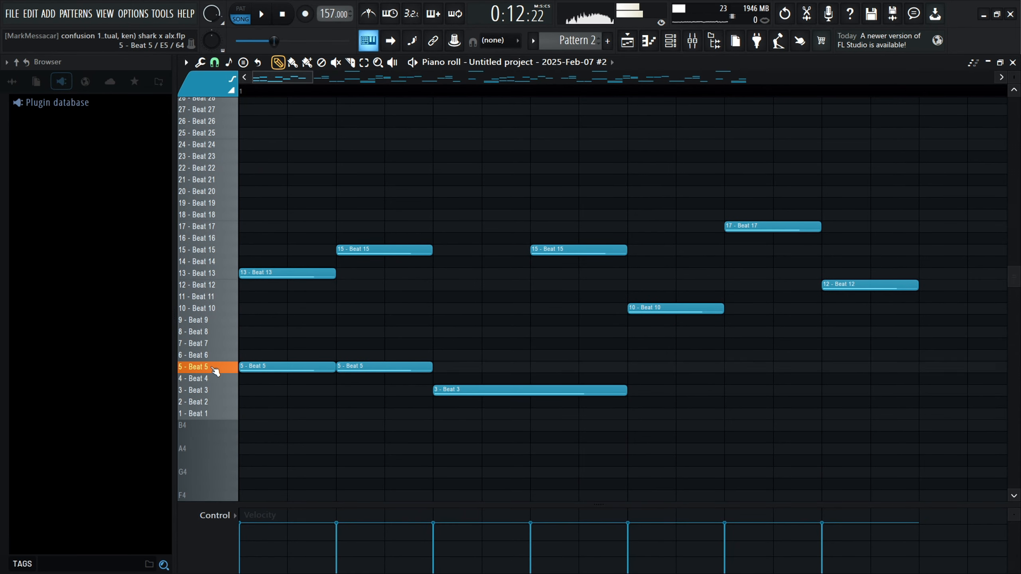
Step: Try removing the upper Beat 13, Beat 15 and Beat 17 notes at the start of Pattern 2, and undo the removal
left_click_drag(290, 407, 361, 327)
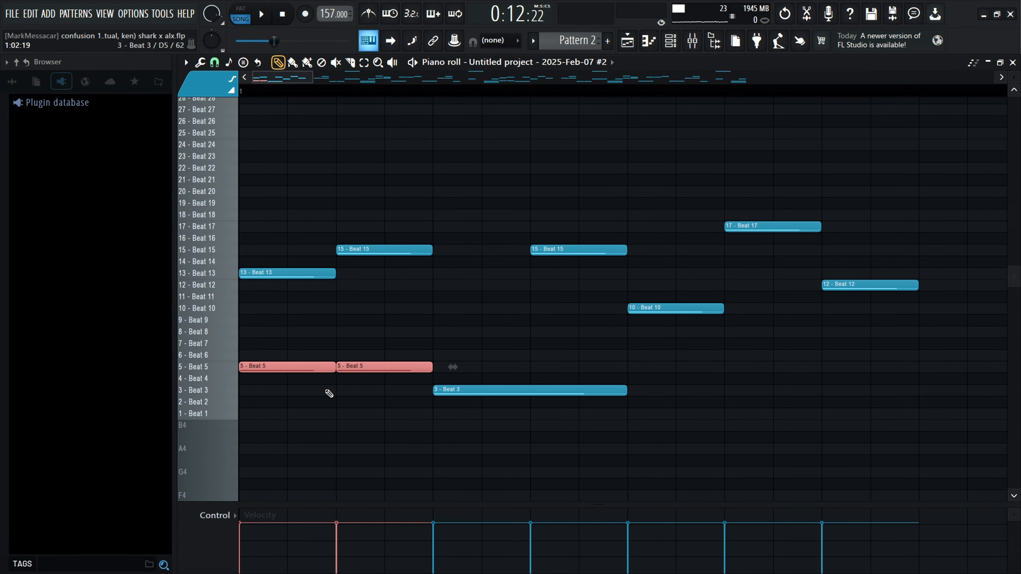
left_click_drag(359, 384, 288, 338)
left_click_drag(370, 343, 209, 188)
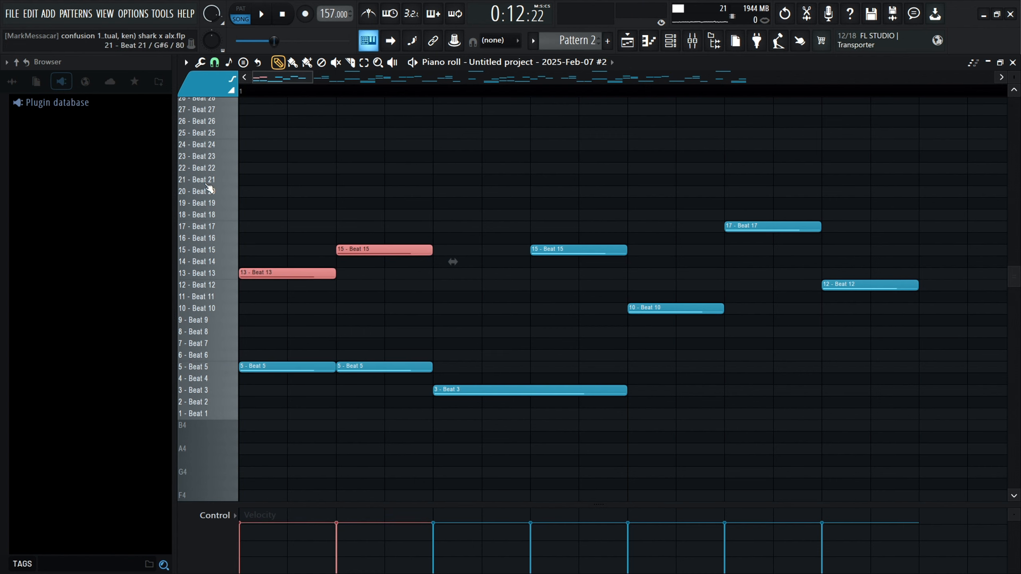
key("Delete")
key("ctrl+z")
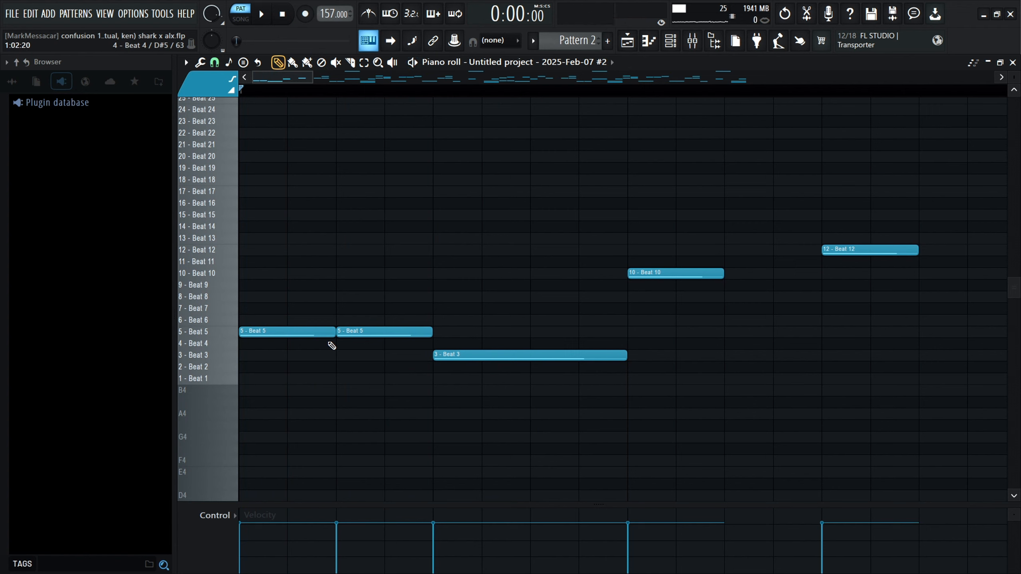
key("ctrl+z")
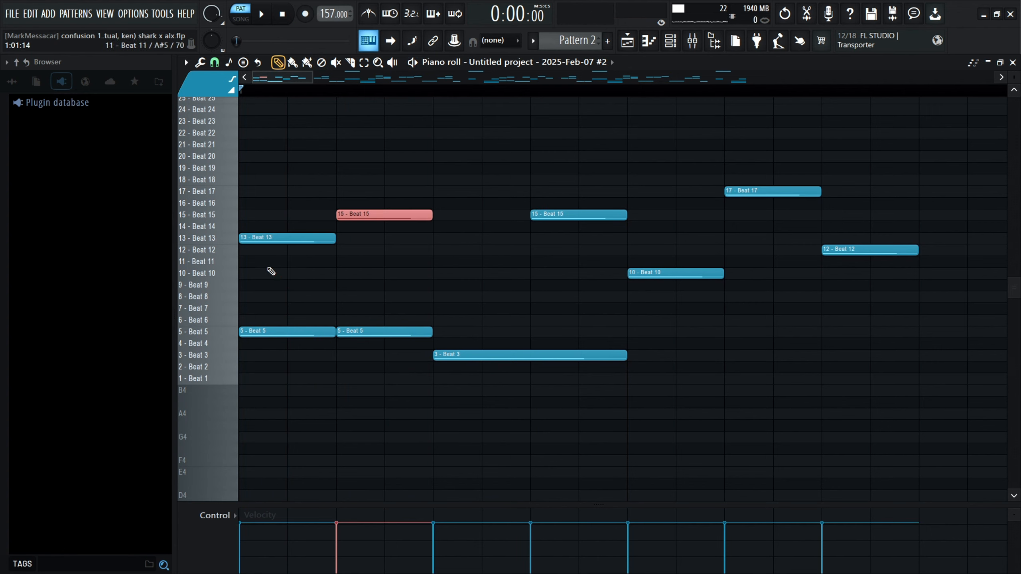
Step: Examine the Beat 13, Beat 3 and second Beat 15 notes in bar 1 by selecting each one
left_click(334, 237)
key("space")
key("space")
scroll(461, 258, "down", 2, "ctrl")
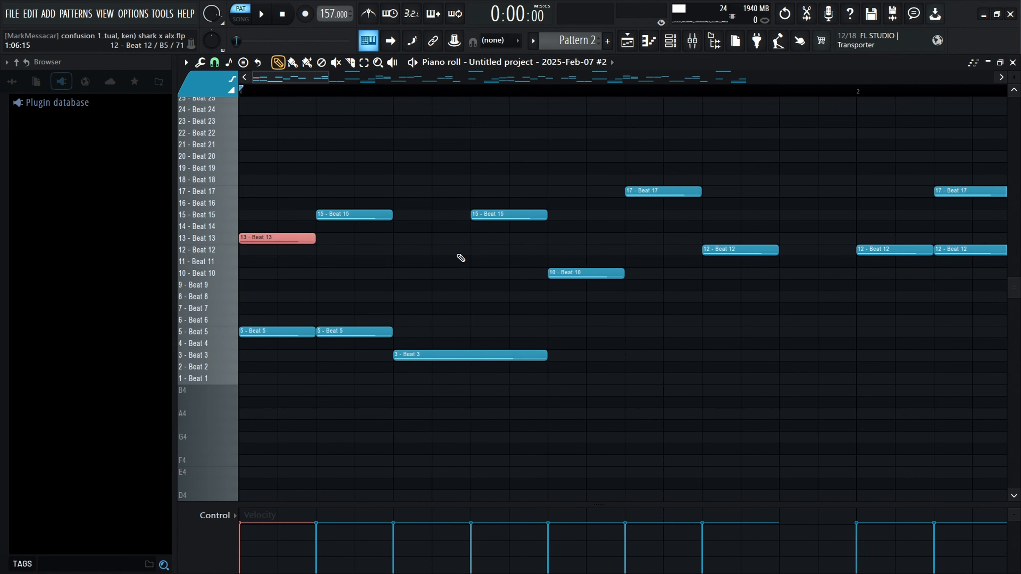
left_click(482, 354)
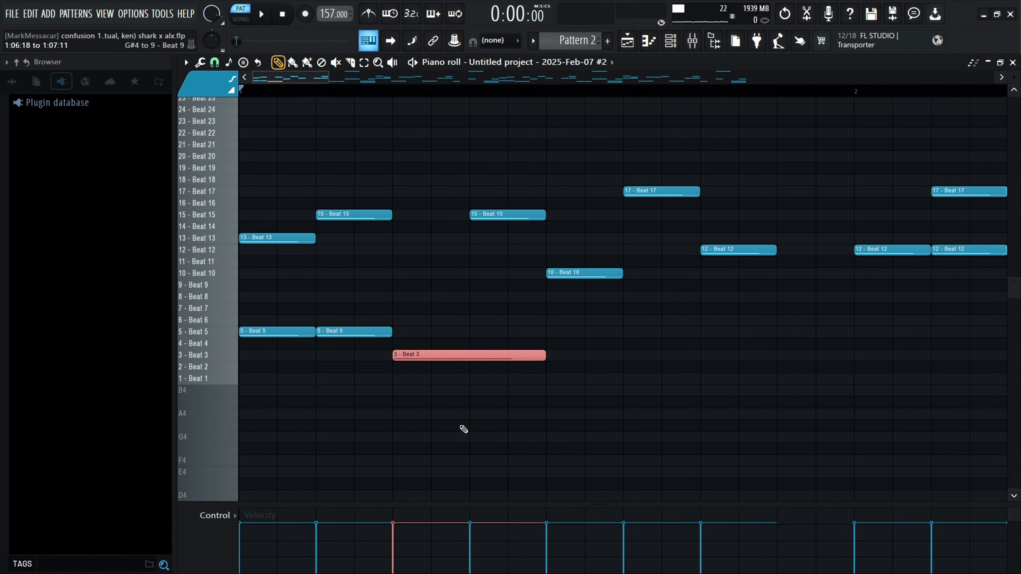
left_click(488, 214)
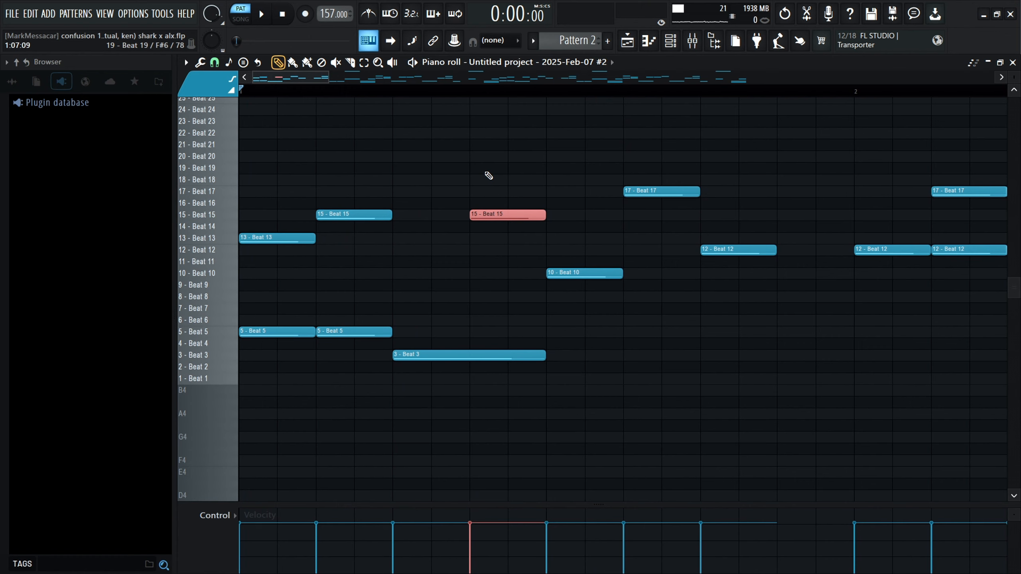
Step: Add a short Beat 15 note directly after the first Beat 15 note in bar 1, and remove it again
left_click(408, 216)
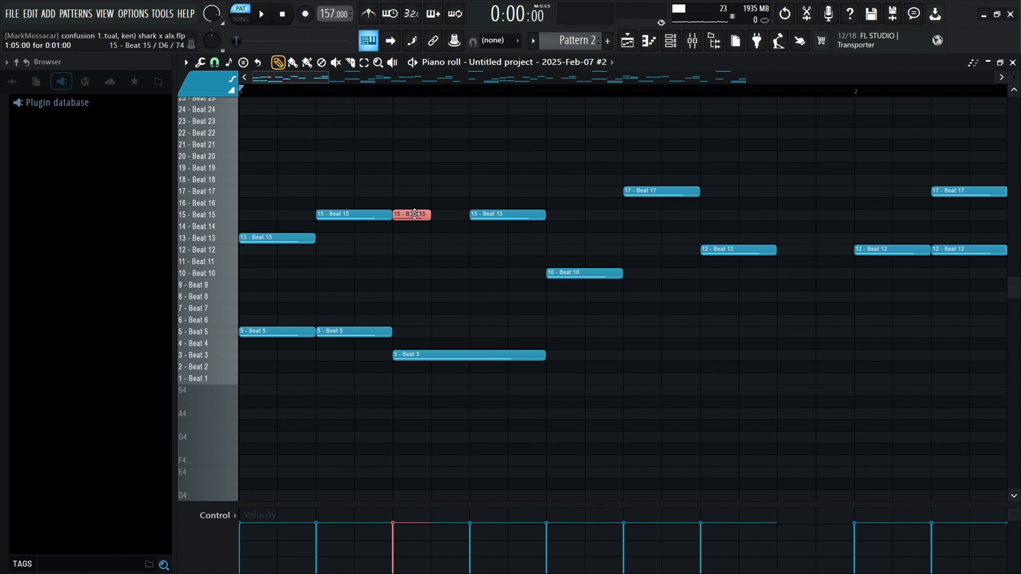
right_click(414, 214)
Step: Examine the Beat 17 and Beat 12 notes around the start of bar 2, and play the whole of Pattern 2
scroll(388, 221, "down", 2, "ctrl")
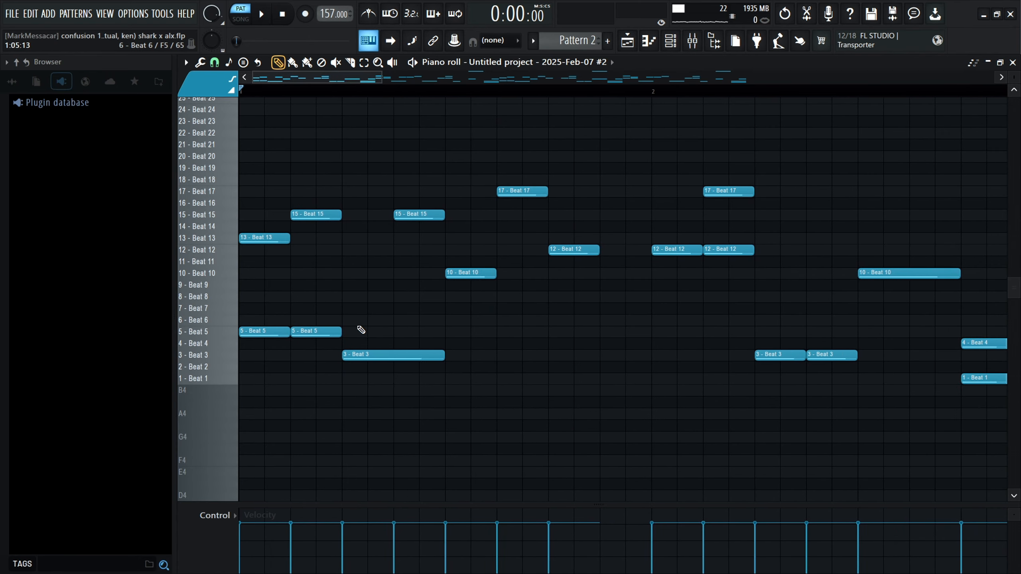
scroll(451, 278, "right", 2)
left_click_drag(439, 289, 417, 189)
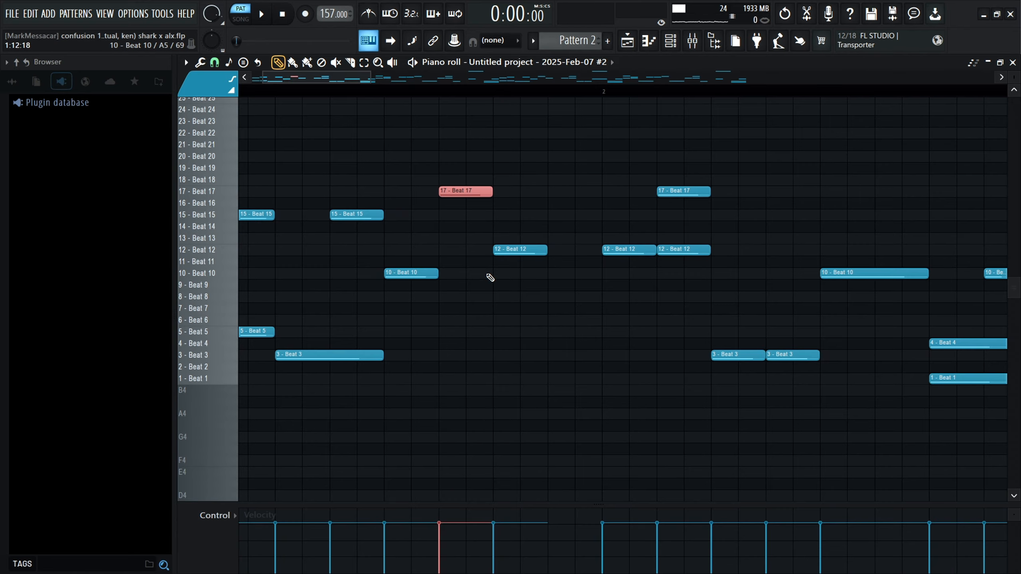
scroll(488, 276, "down", 2, "ctrl")
left_click_drag(635, 265, 545, 222)
scroll(507, 264, "down", 2, "ctrl")
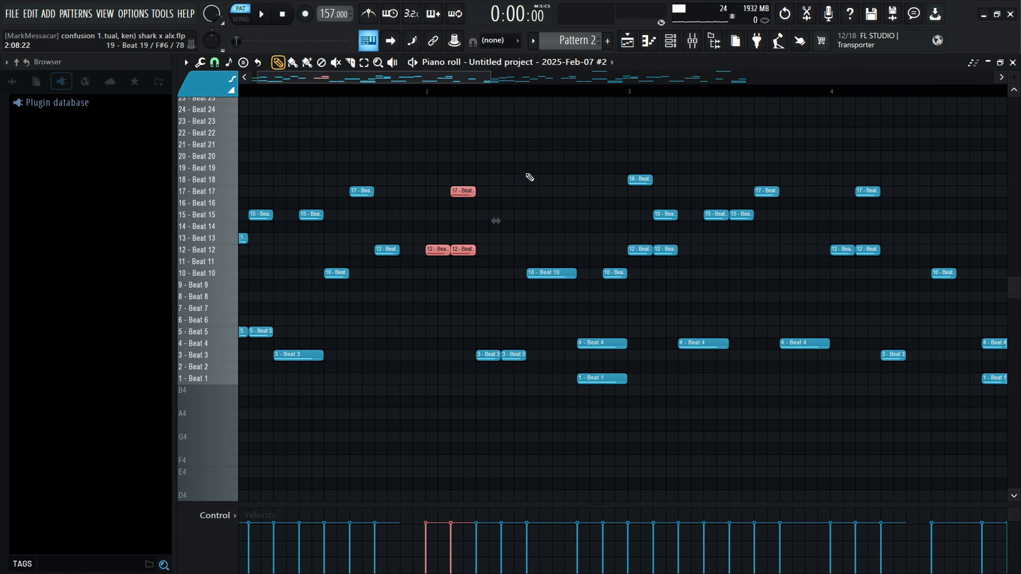
scroll(309, 220, "down", 5, "ctrl")
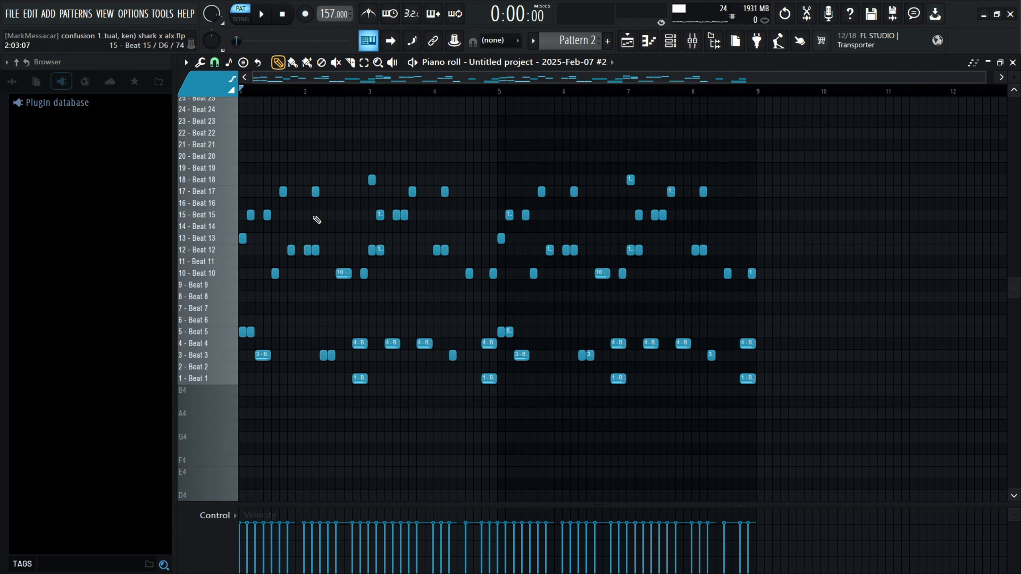
key("space")
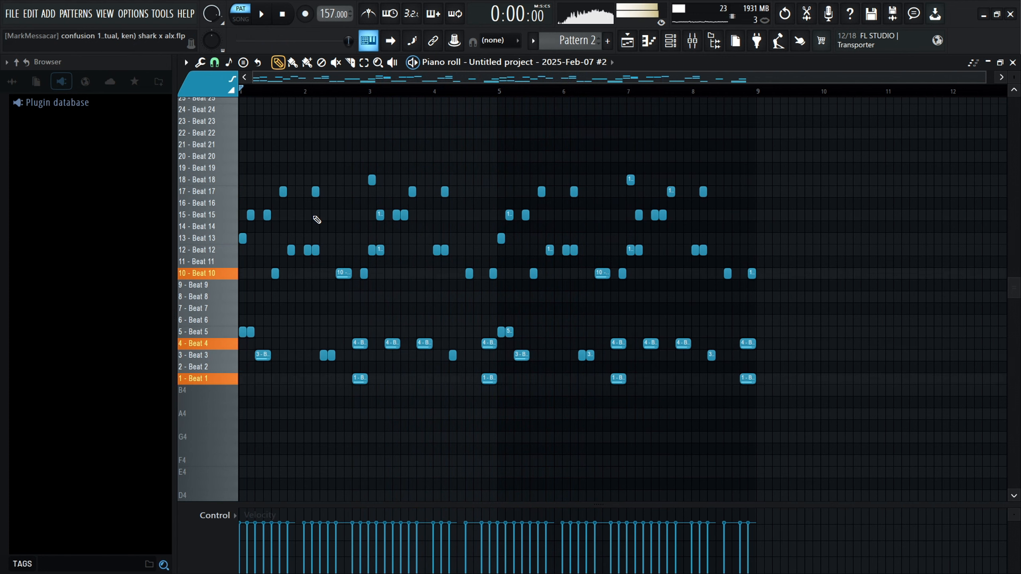
Step: Switch from Pattern 2 to Pattern 3 and play it to hear its arrangement of the slices
key("space")
key("KP_Add")
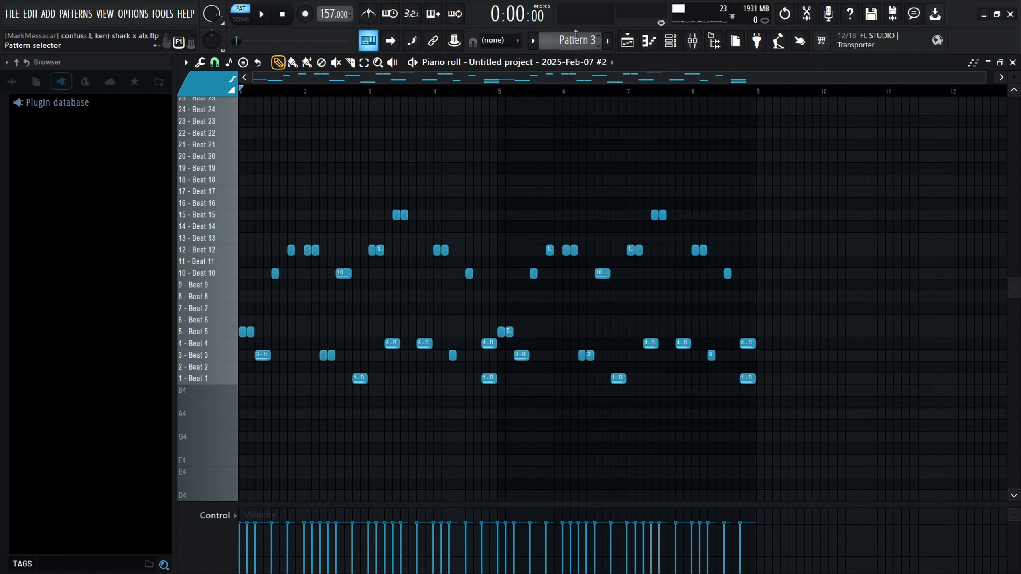
scroll(575, 34, "down", 1)
scroll(575, 34, "up", 1)
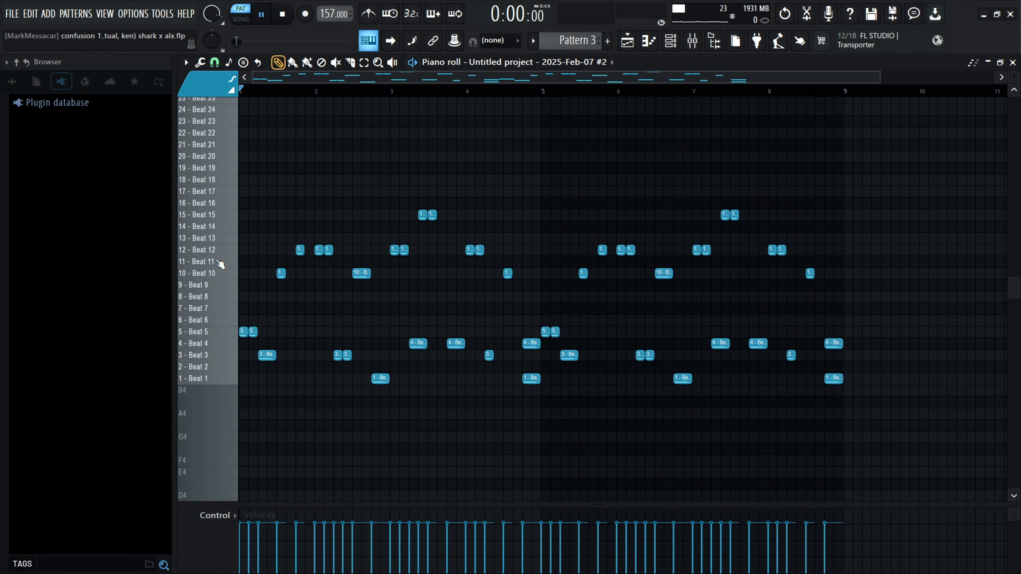
key("space")
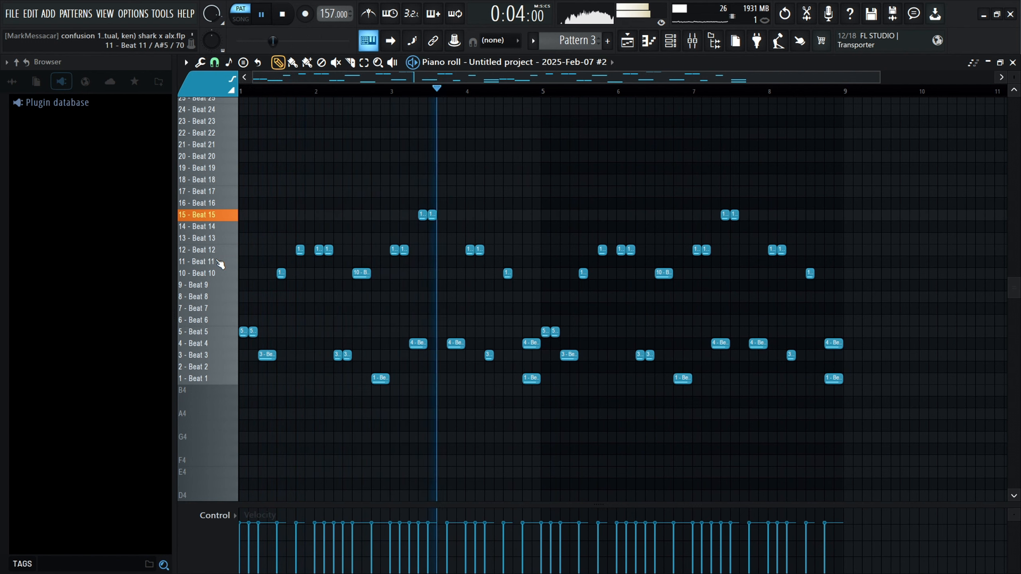
key("space")
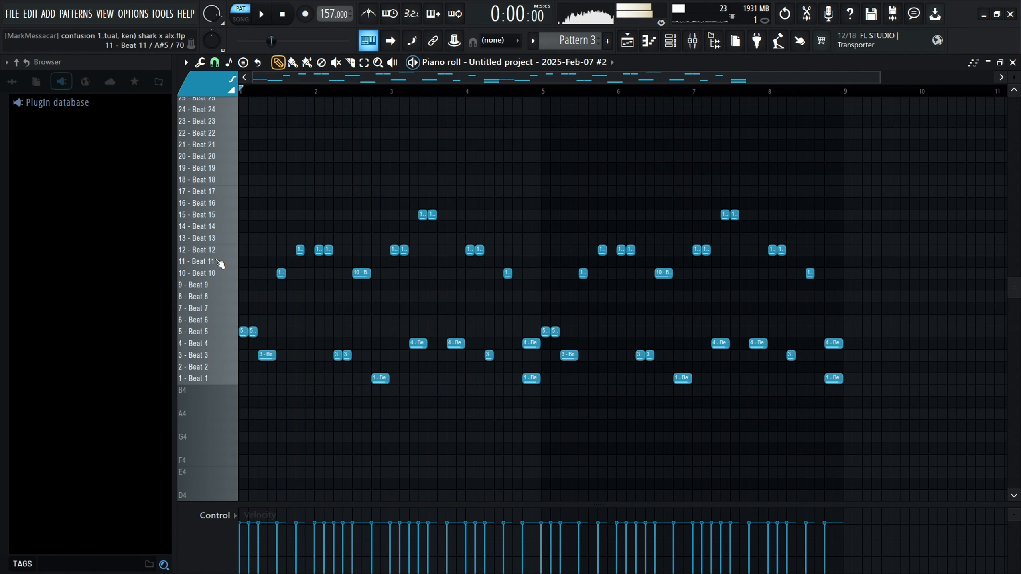
Step: Reslice the loop in Fruity Slicer at 1/2 beat, return it to Beat slicing, and close the slicer
key("F6")
left_click(369, 354)
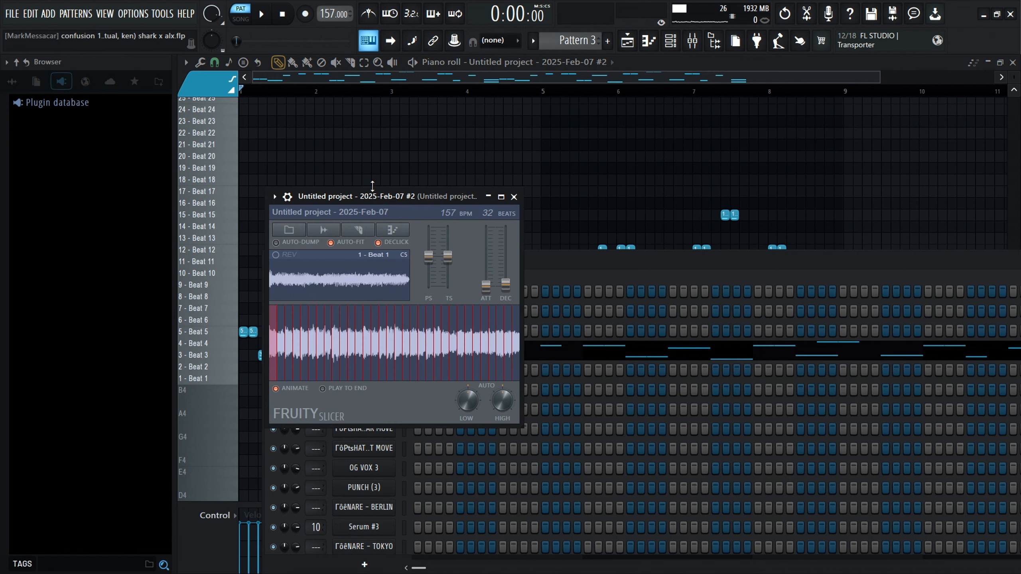
left_click(358, 229)
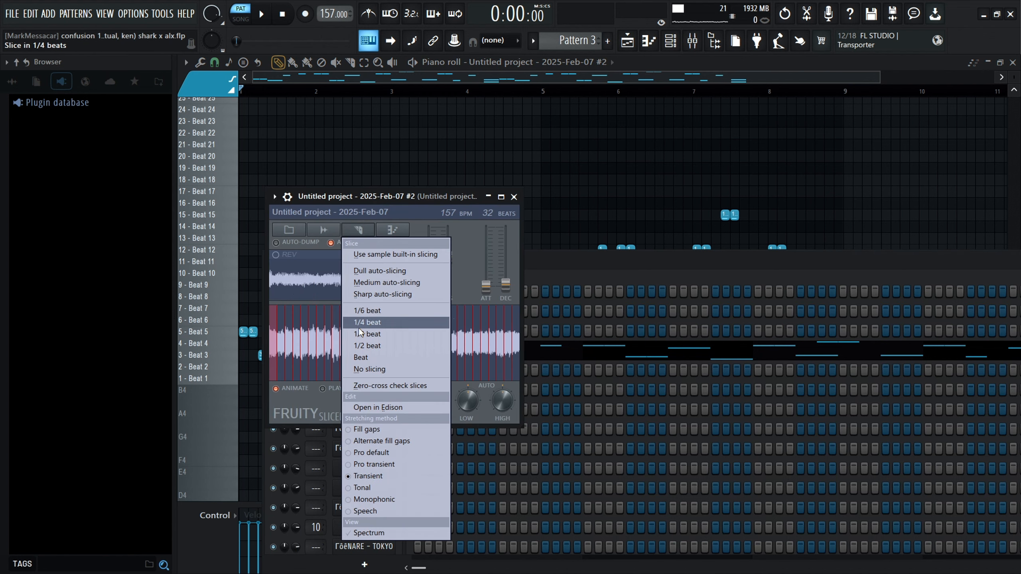
left_click(366, 345)
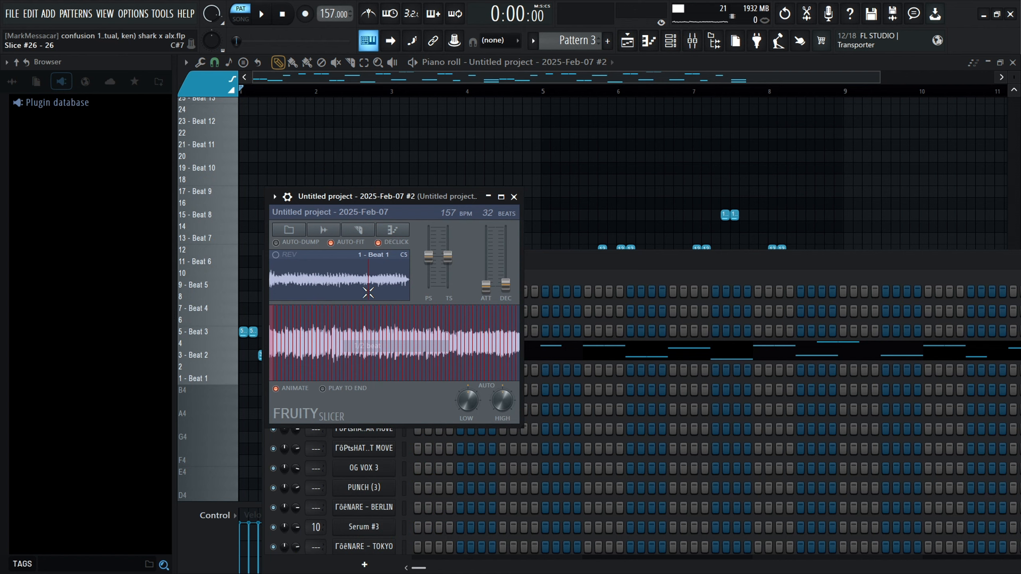
left_click(358, 230)
left_click(361, 357)
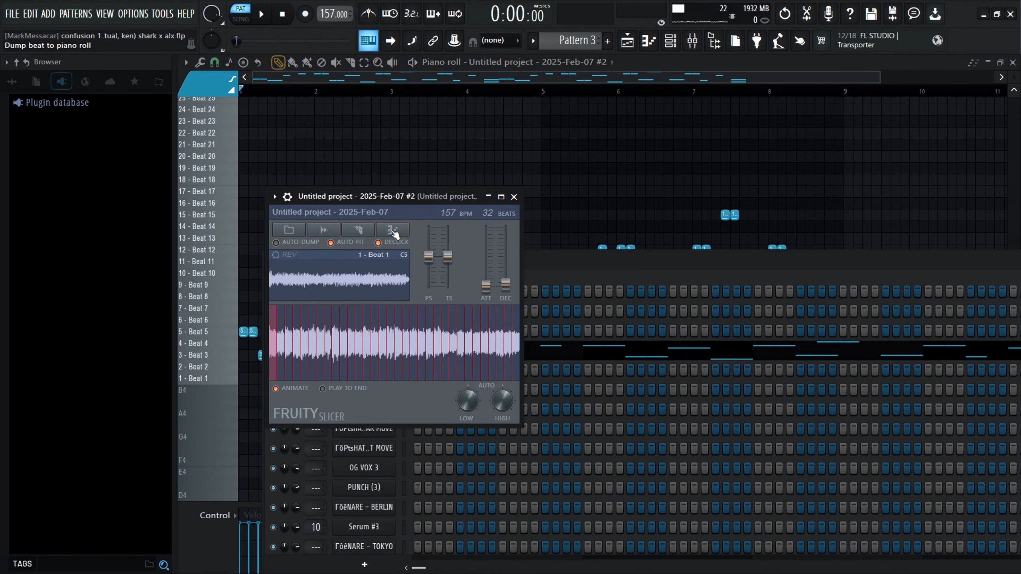
right_click(322, 144)
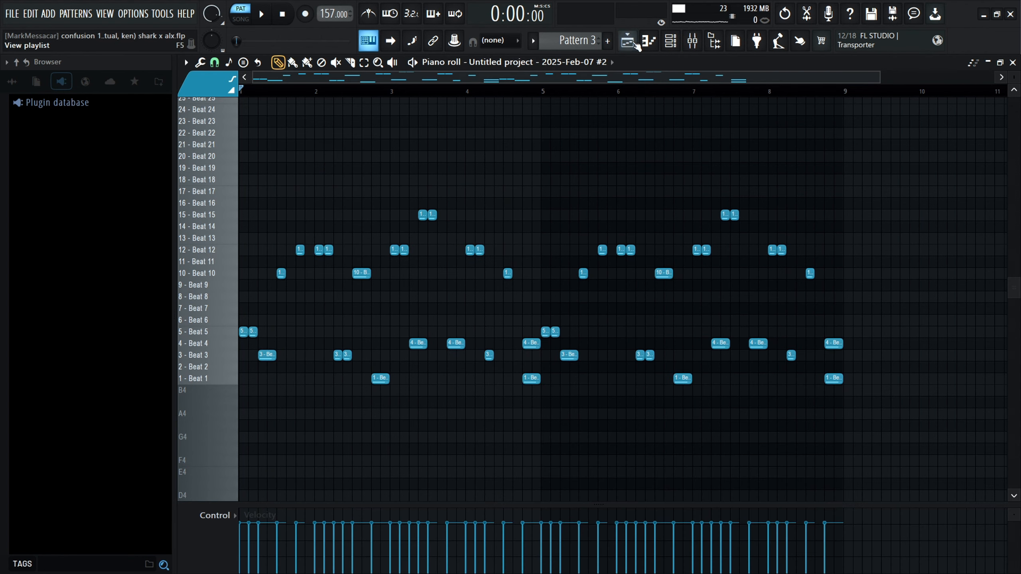
Step: Open Pattern 15 from the playlist and examine its Serum #3 preset, LEAD - ALL BLACK
left_click(631, 42)
scroll(386, 160, "up", 3)
left_click(426, 119)
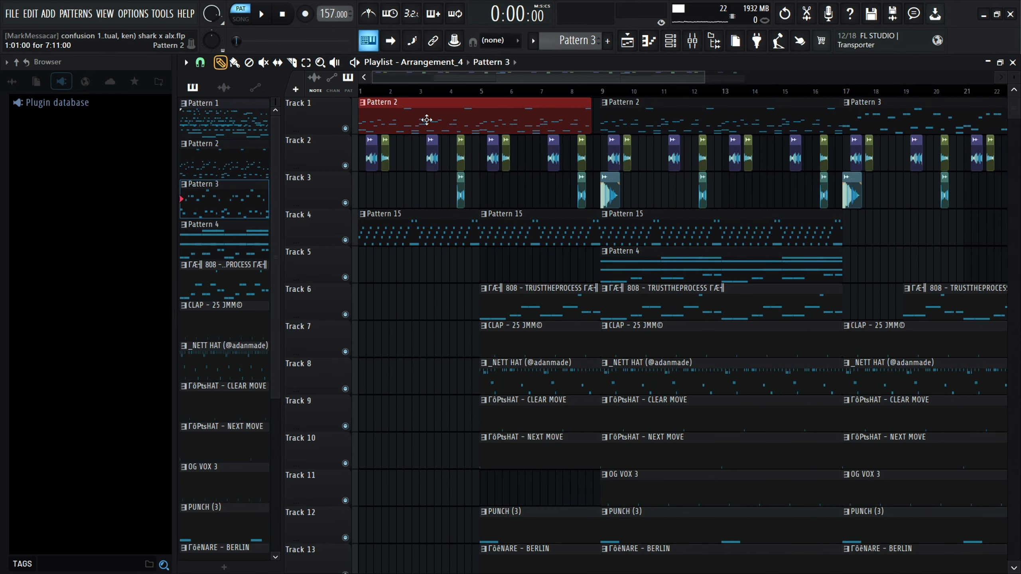
double_click(436, 221)
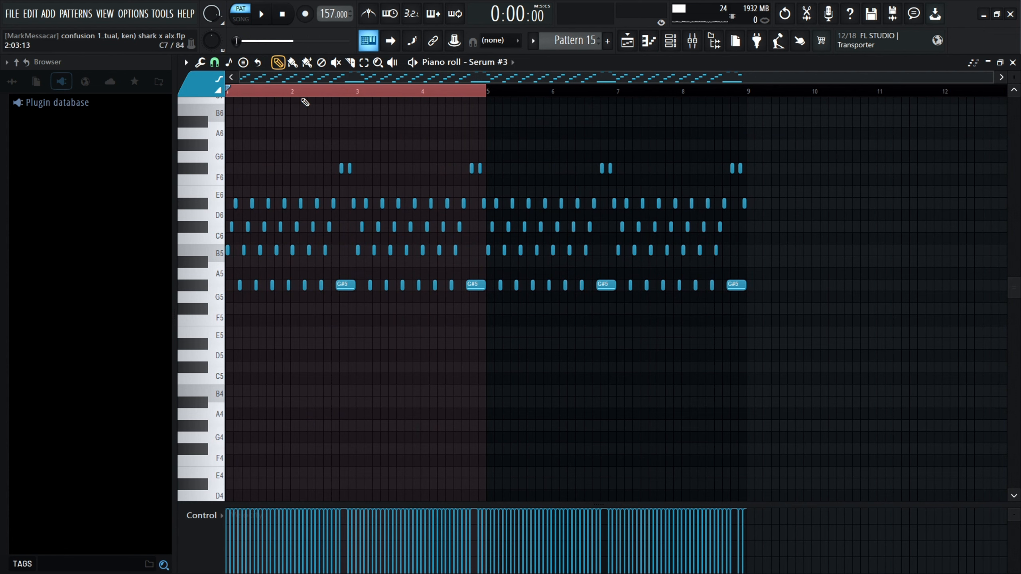
left_click(315, 93)
left_click(677, 51)
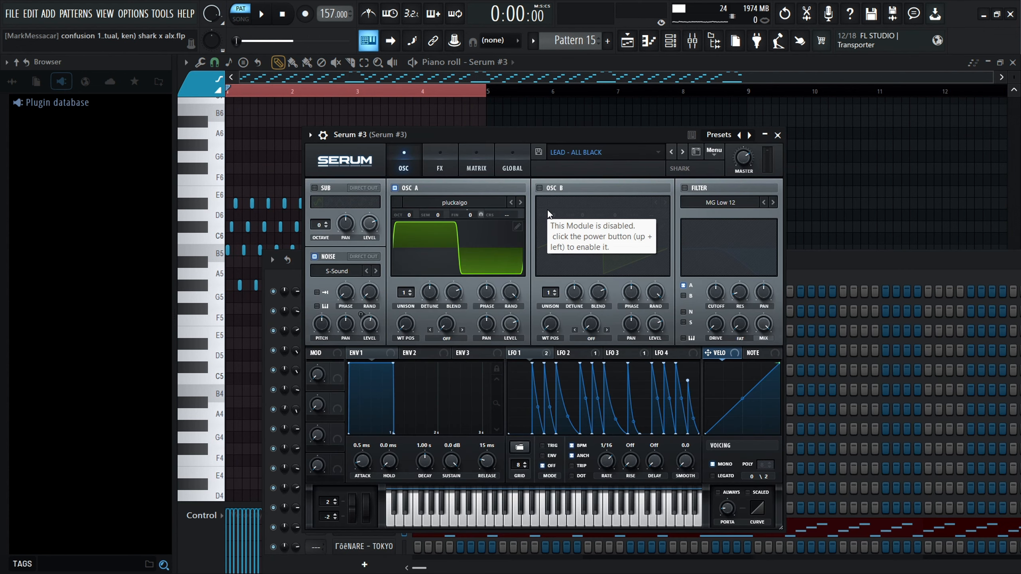
left_click(513, 116)
Step: Clear Pattern 15's time selection and select its first four notes, B5, C#6, D#6 and G#5, to examine the repeating figure
left_click_drag(535, 91, 517, 89)
scroll(238, 296, "up", 6)
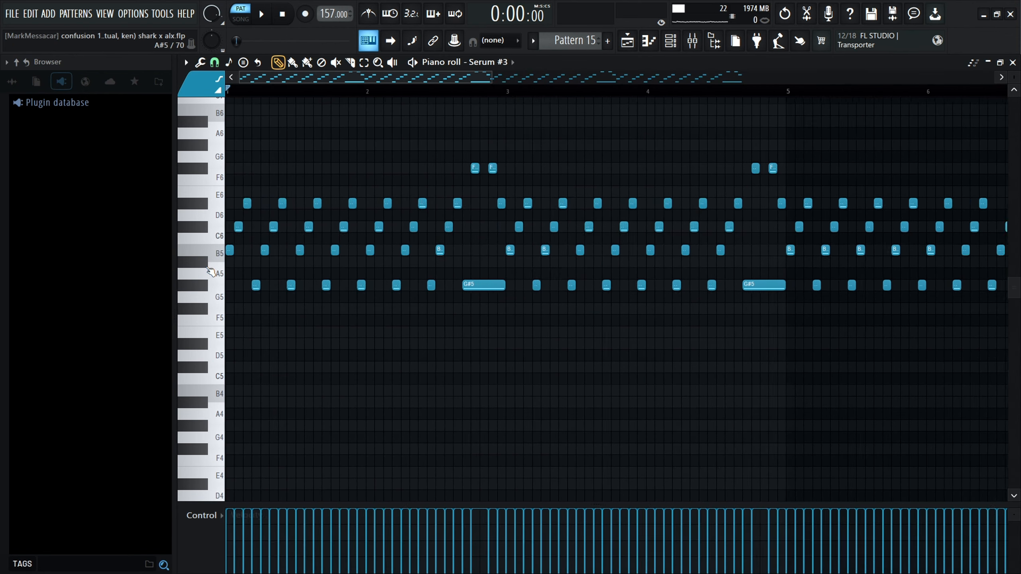
scroll(233, 294, "up", 4)
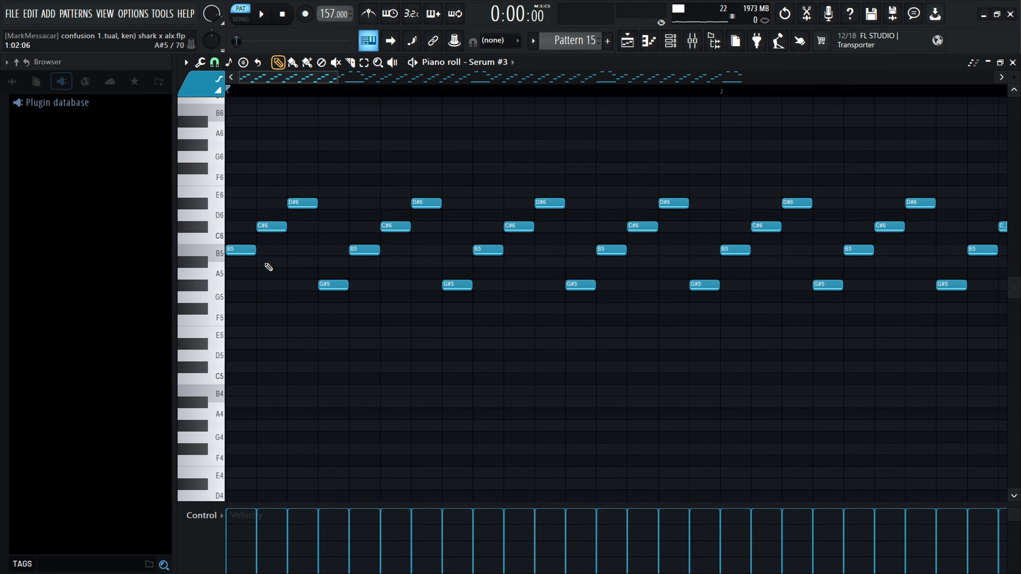
left_click_drag(326, 298, 225, 139)
scroll(577, 242, "down", 6)
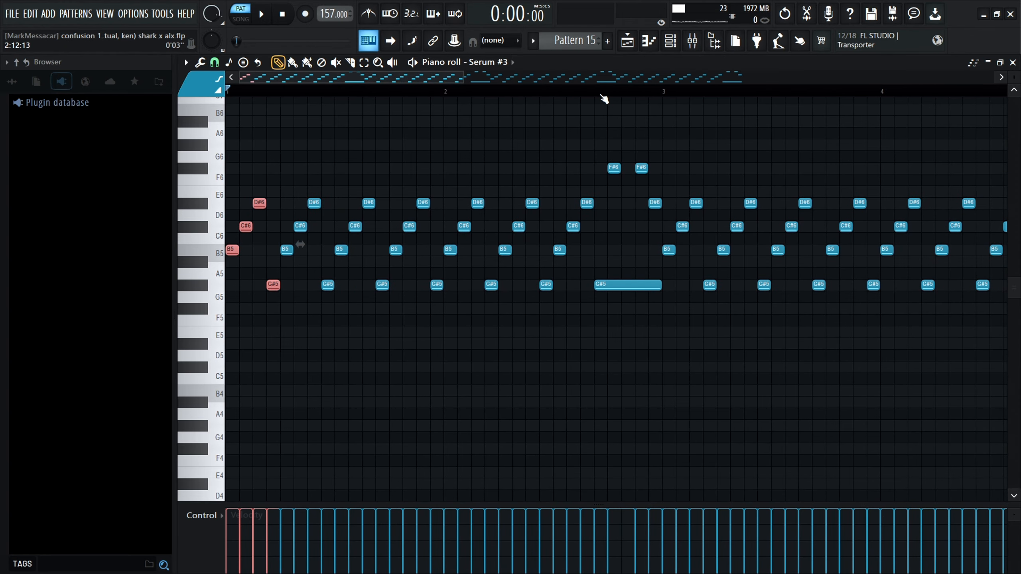
Step: Examine the two F#6 notes above the long G#5 at the end of bar 2 and play that passage
left_click_drag(604, 95, 583, 241)
left_click(562, 280)
scroll(531, 301, "up", 3)
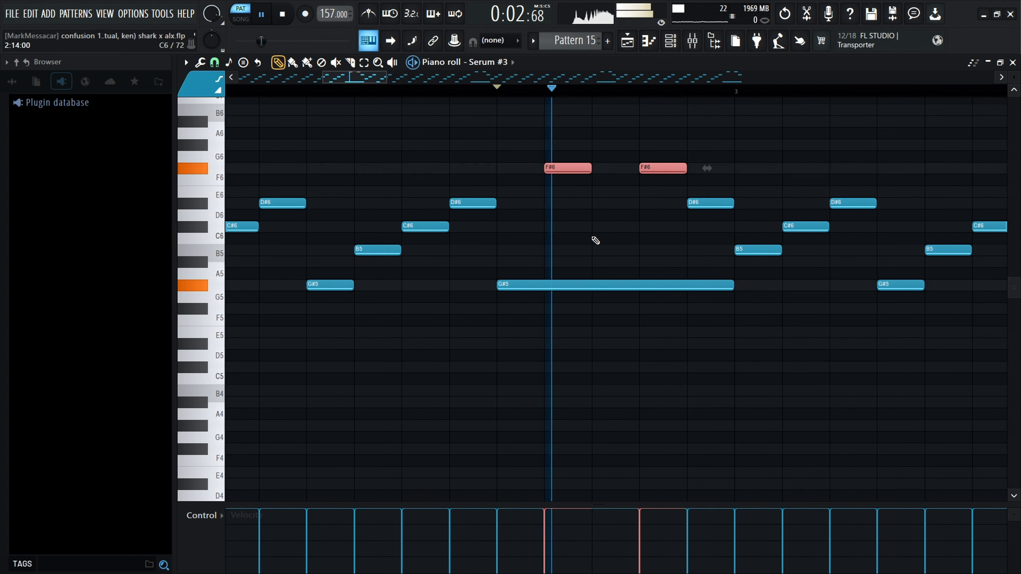
scroll(583, 244, "down", 8)
scroll(386, 82, "down", 1)
key("space")
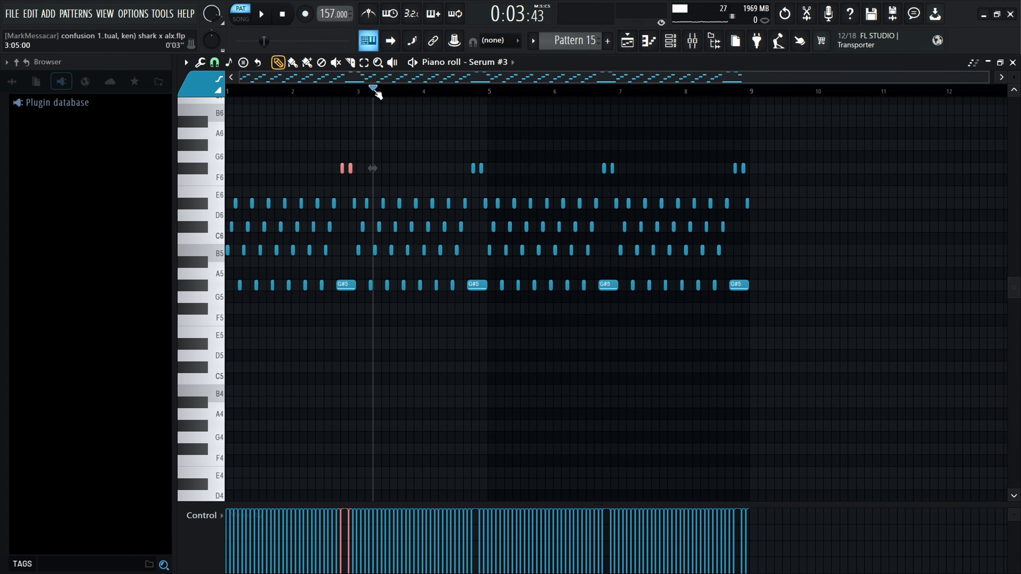
Step: Play Pattern 15 from its start to hear the Serum lead
key("space")
key("space")
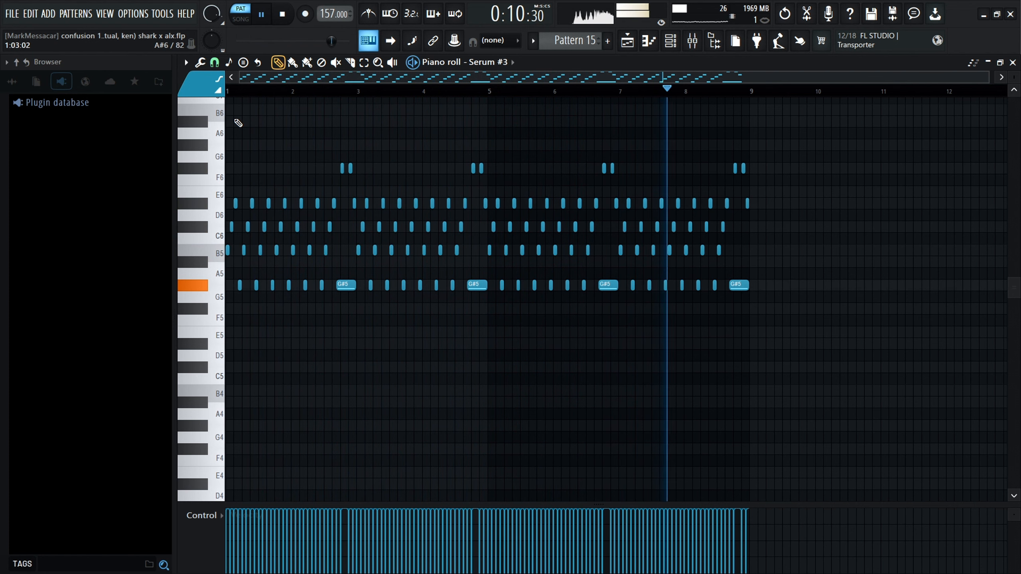
key("space")
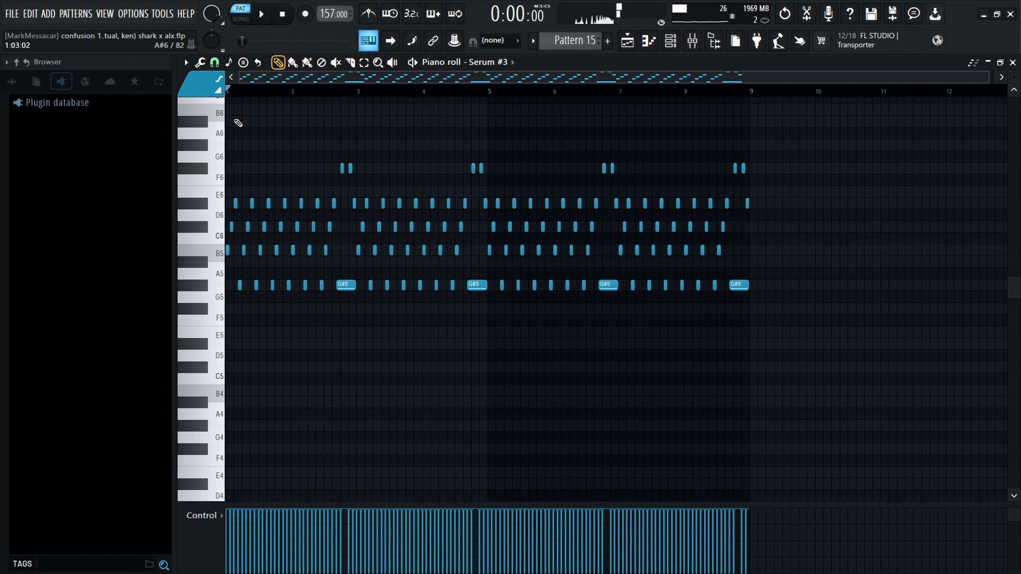
Step: Open Pattern 4 from the playlist and compare its Sampler and Hive notes in the piano roll
left_click(670, 40)
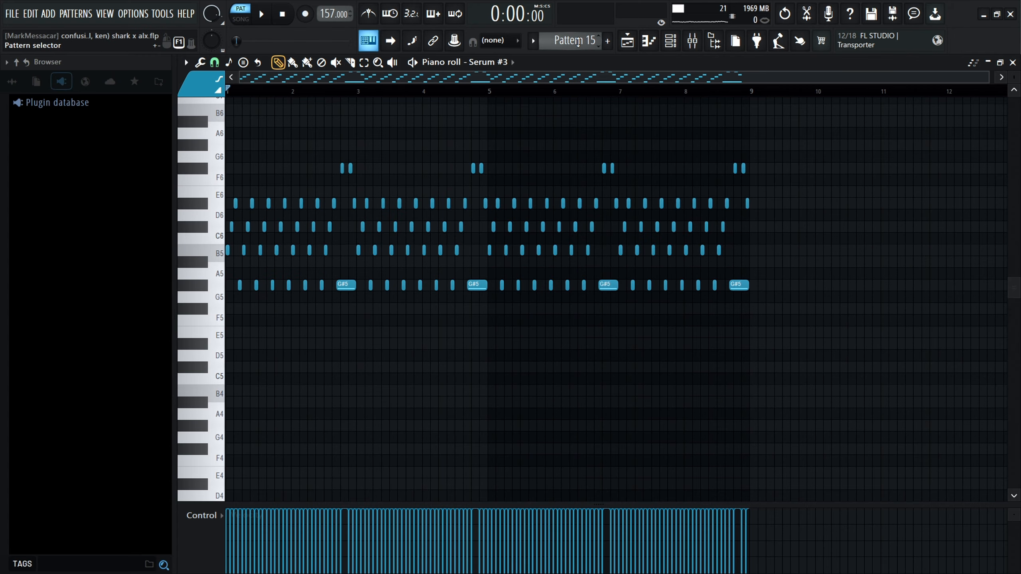
scroll(578, 43, "down", 2)
key("F5")
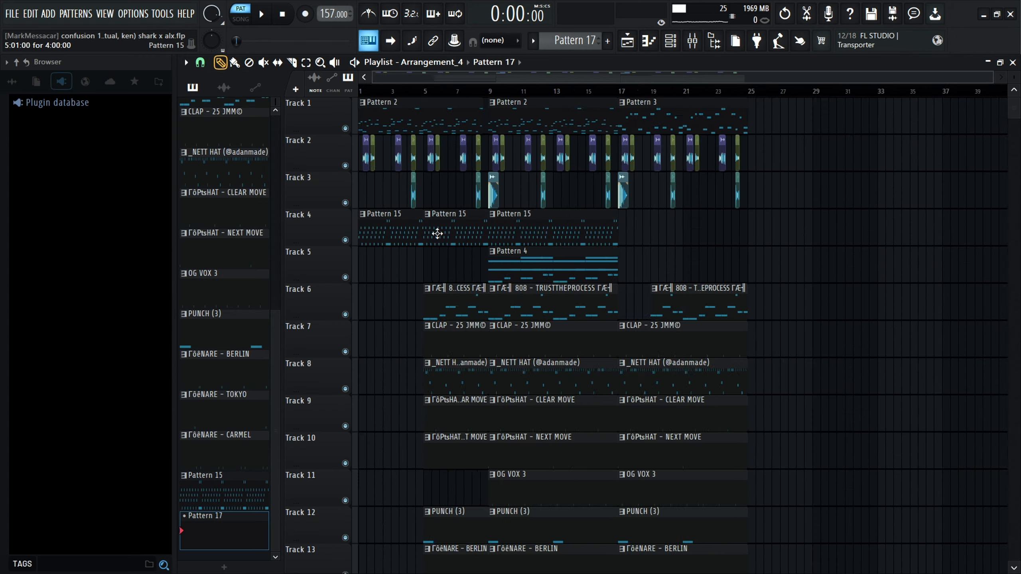
scroll(501, 240, "left", 3)
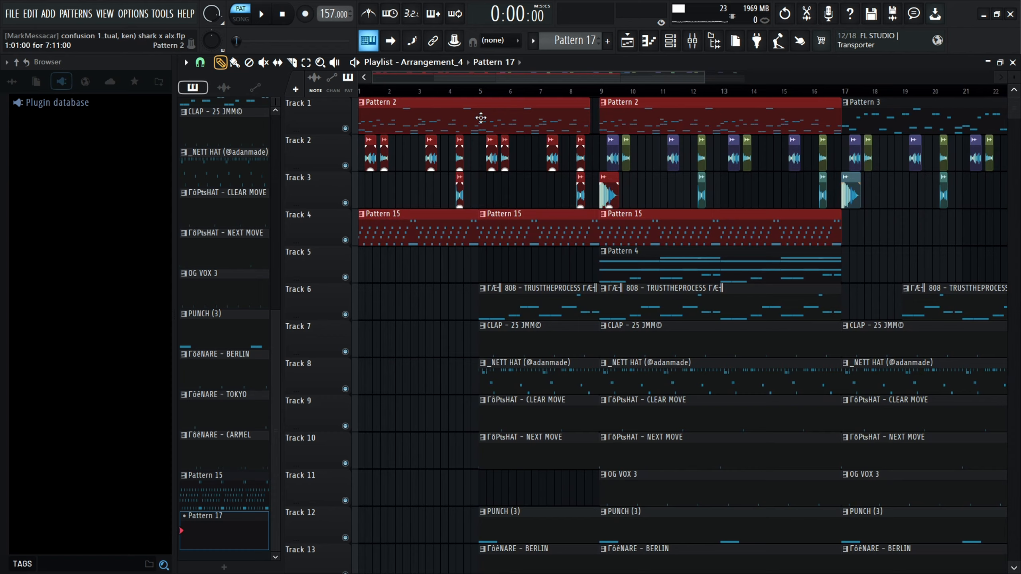
double_click(697, 258)
scroll(482, 282, "left", 1)
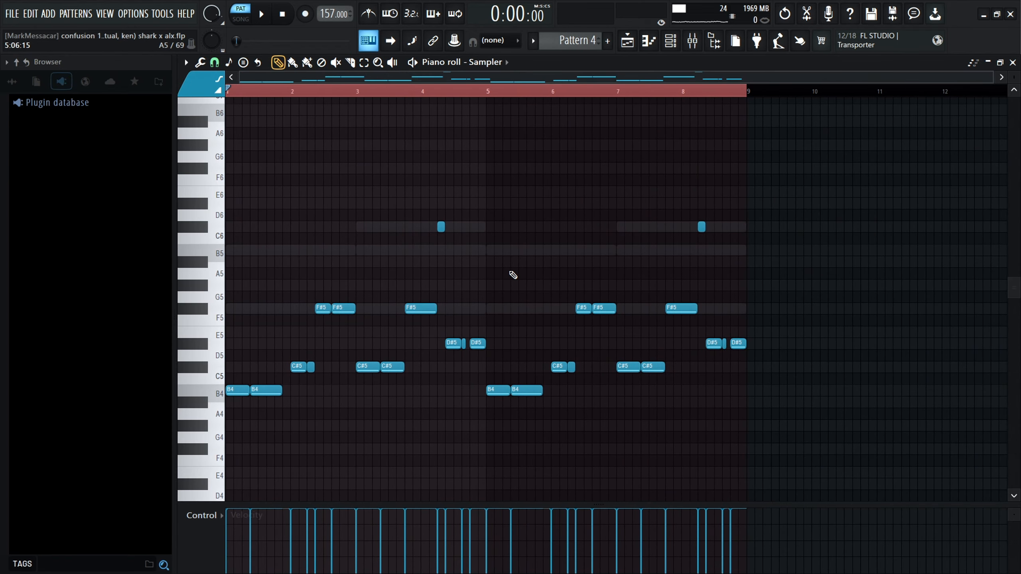
double_click(401, 228)
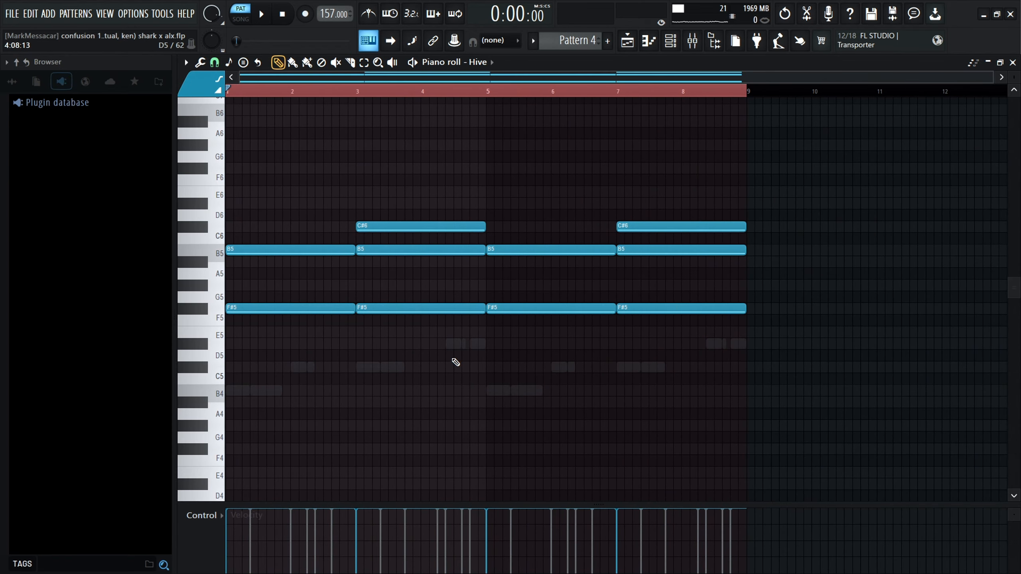
double_click(454, 343)
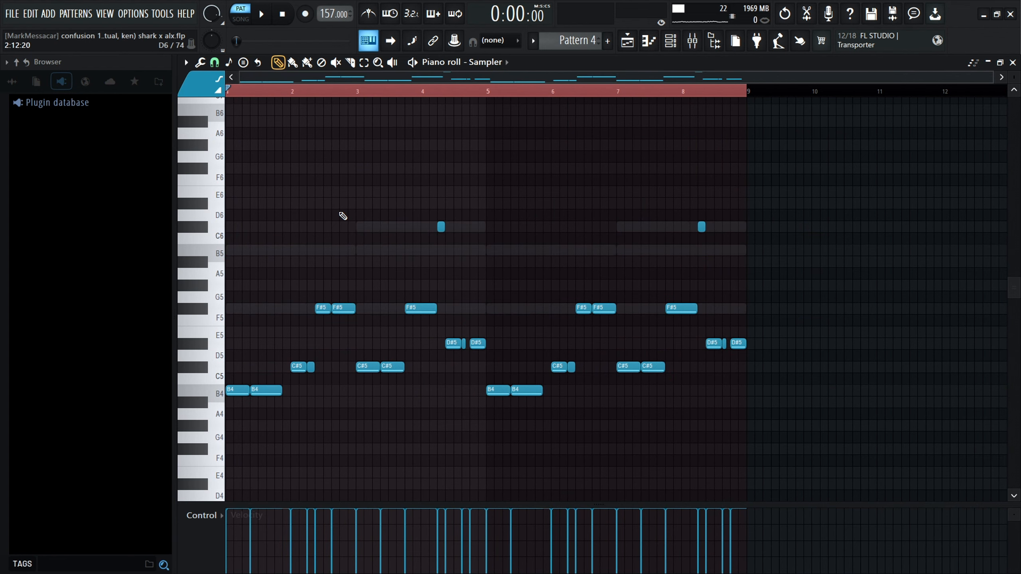
double_click(401, 227)
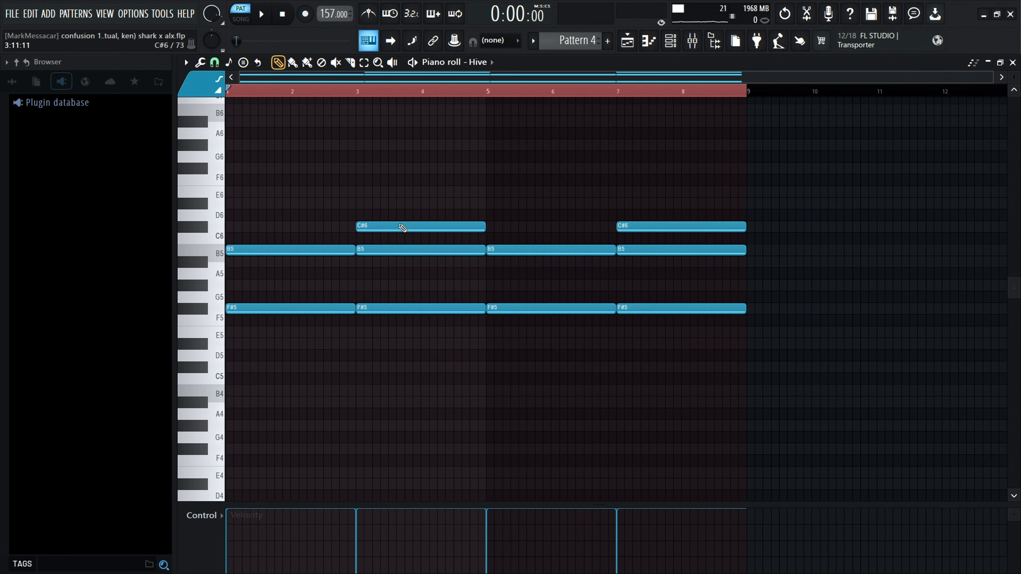
Step: Open the Hive channel's plugin to examine its ARP Digital Skies preset, and close the plugin
left_click(670, 40)
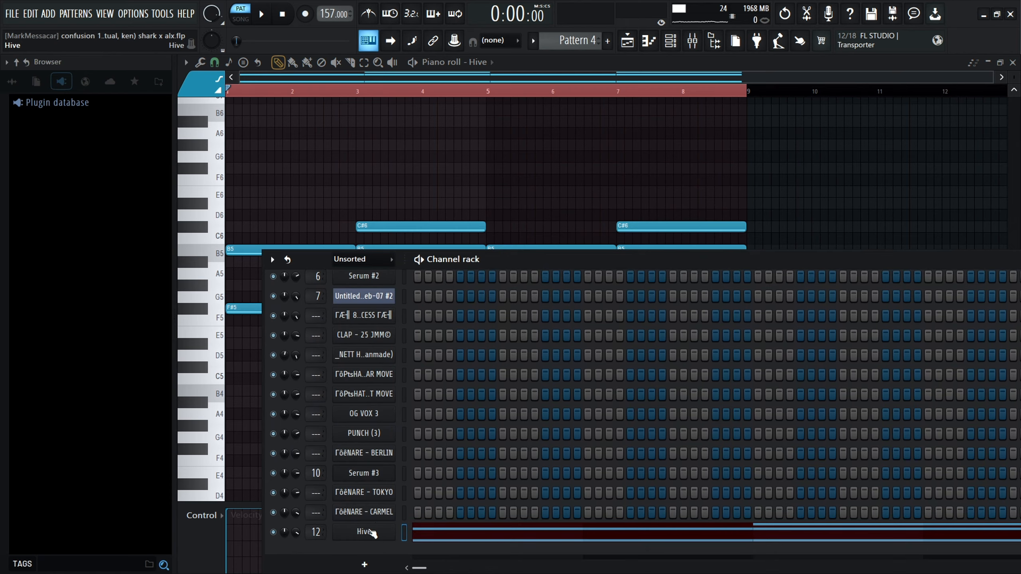
left_click(373, 531)
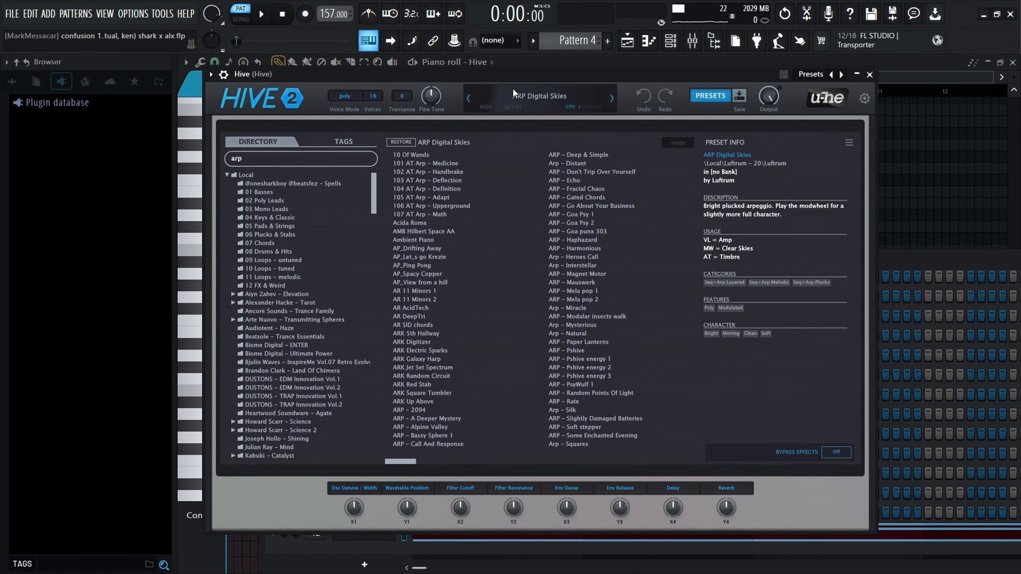
left_click(921, 547)
Step: Play Pattern 4 to hear the Hive arp's sustained F#5, B5 and C#6 notes, and stop playback
key("space")
scroll(237, 203, "up", 1, "ctrl")
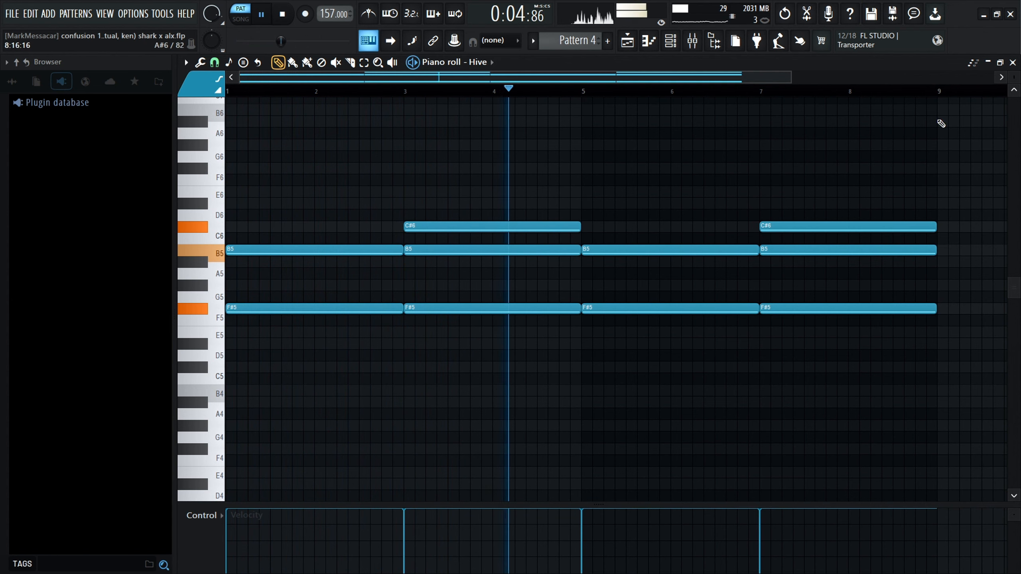
scroll(886, 210, "up", 1)
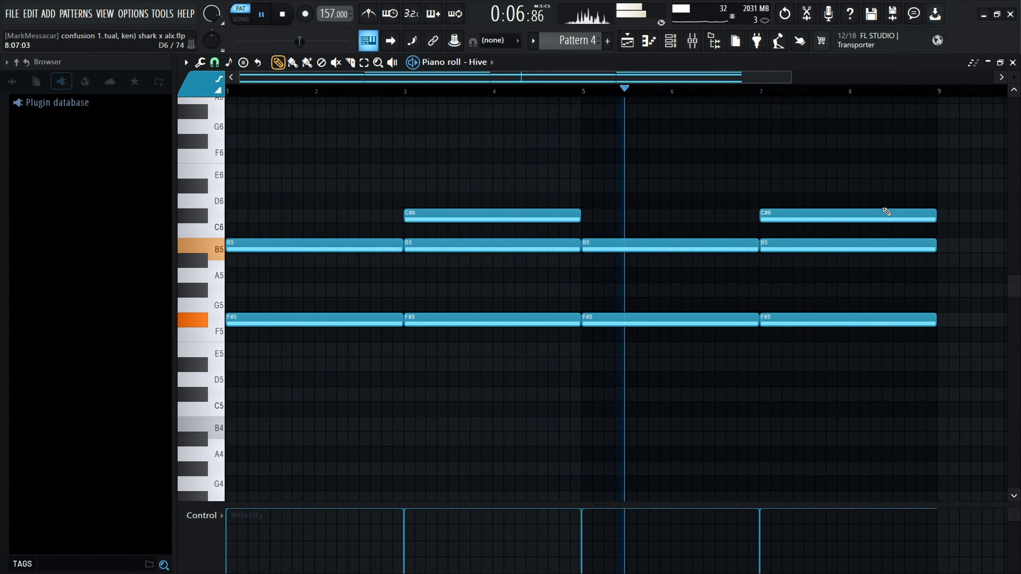
scroll(886, 211, "up", 1)
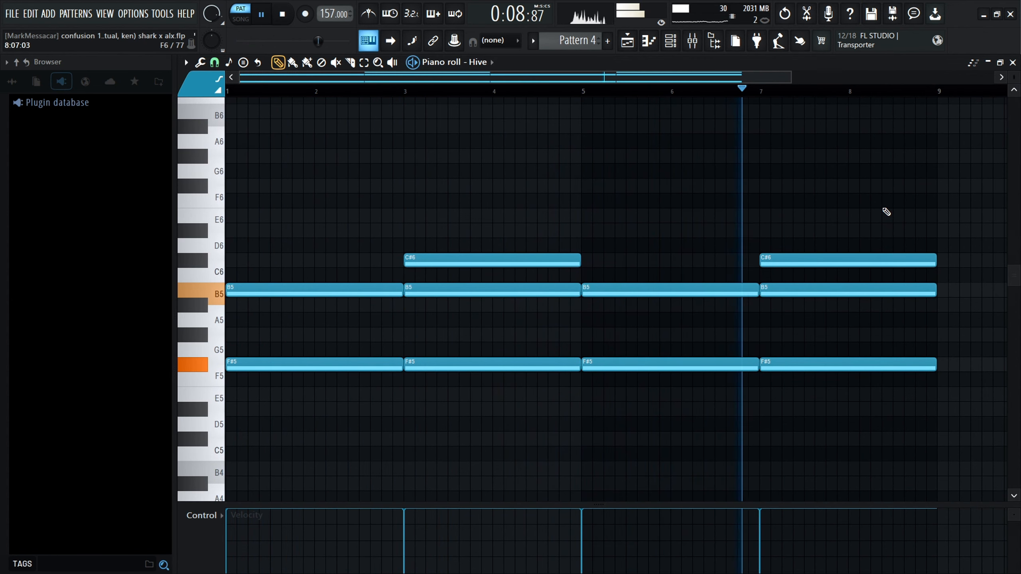
left_click(285, 15)
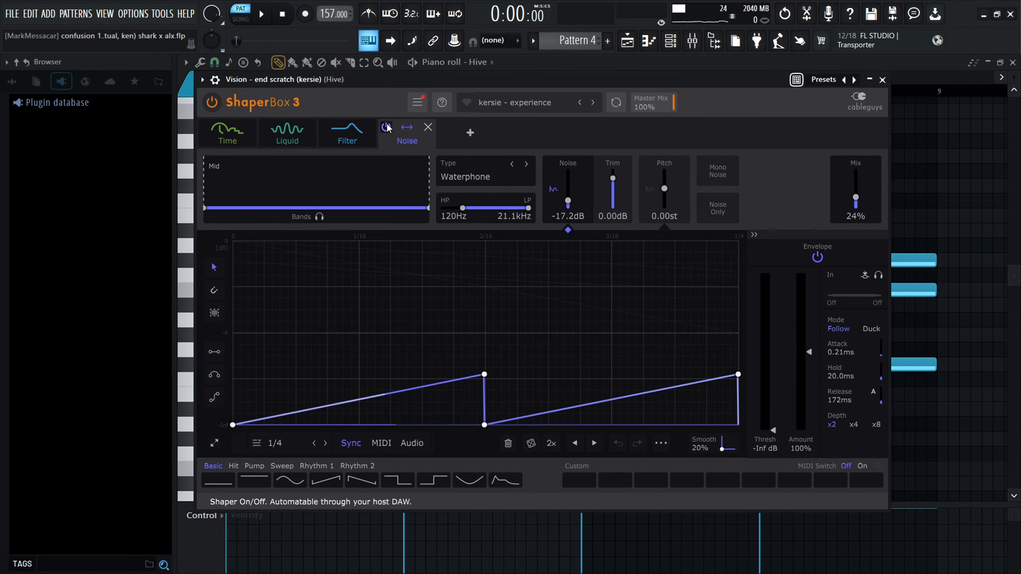
Step: Examine the ShaperBox 3 Time shaper and the Fruity Parametric EQ 2 curve on Hive's mixer track
left_click(227, 133)
left_click(882, 80)
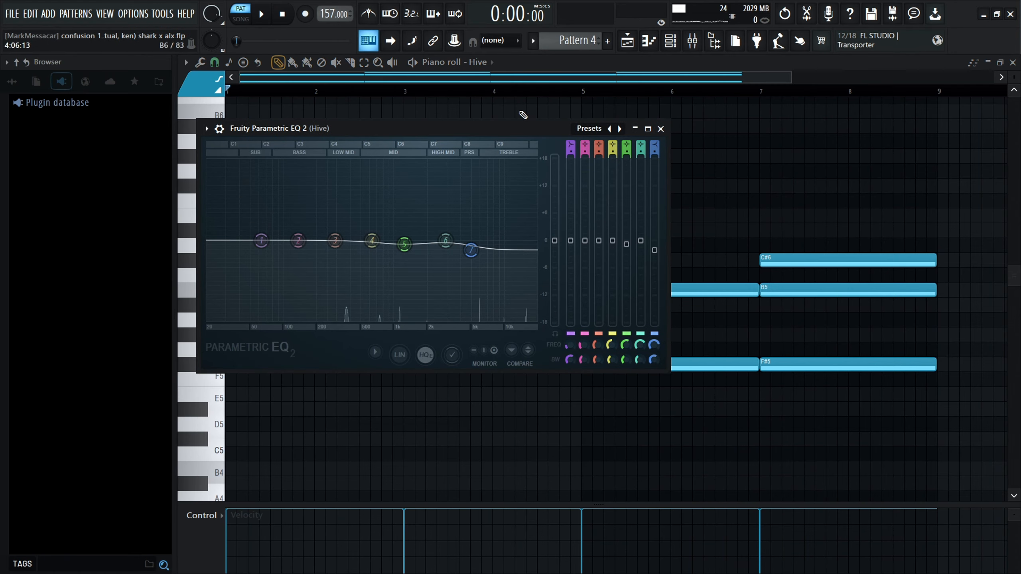
left_click(663, 127)
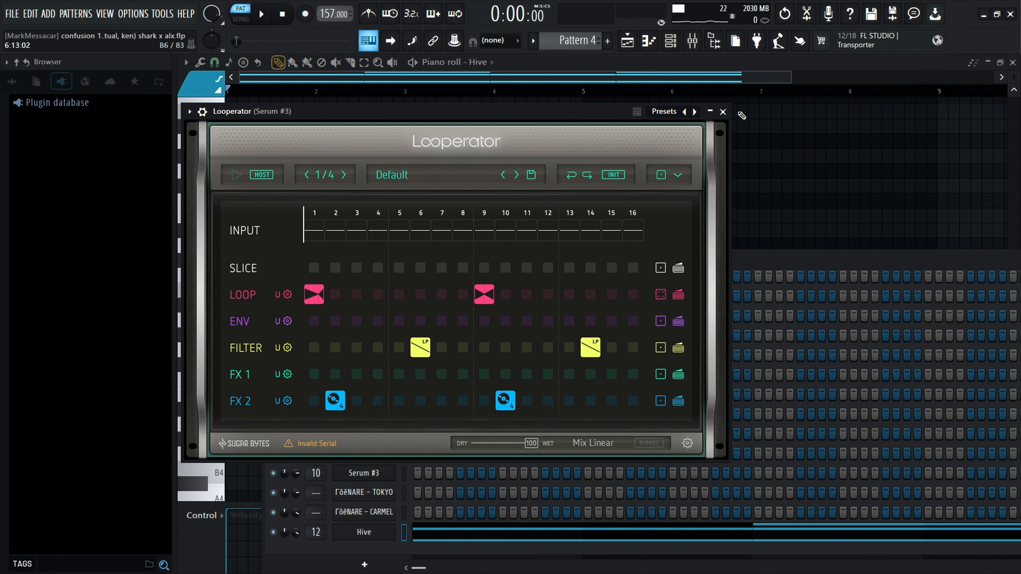
Step: Open the playlist and examine the FX - NEBULA and FX - STOP clips on Track 2
key("F5")
scroll(340, 156, "up", 5)
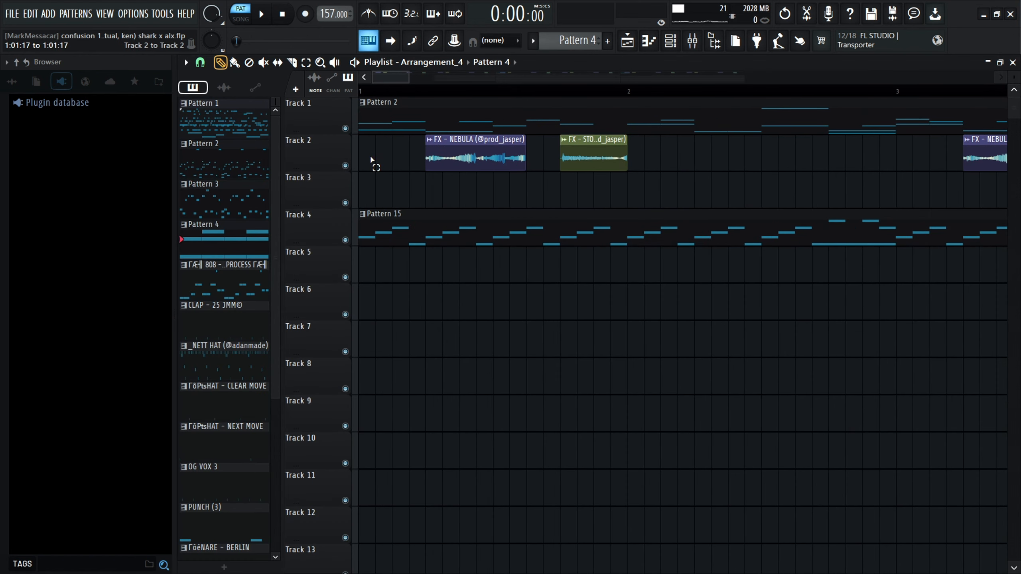
left_click(486, 157)
scroll(441, 148, "up", 2)
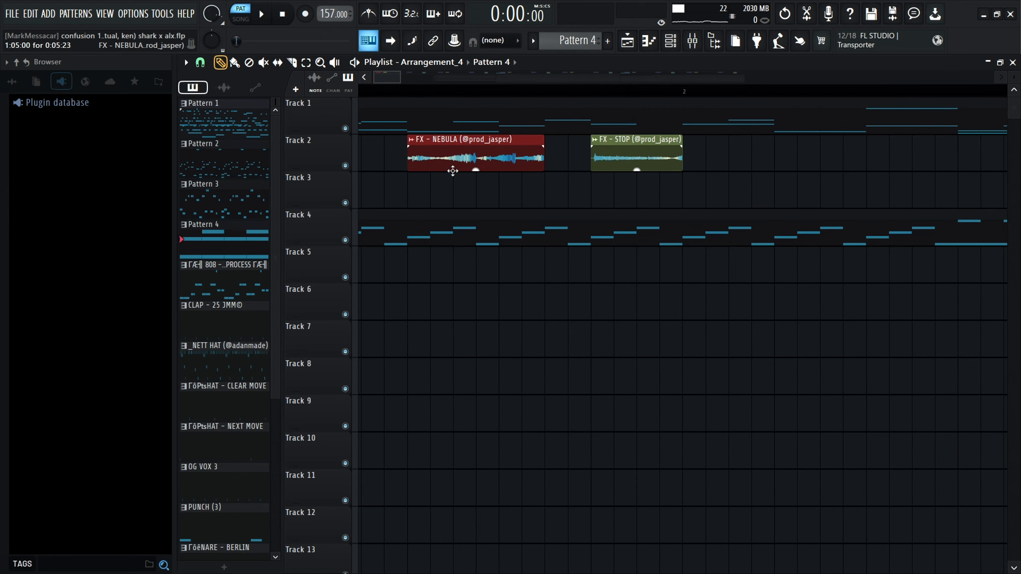
left_click(563, 187)
scroll(525, 190, "down", 3)
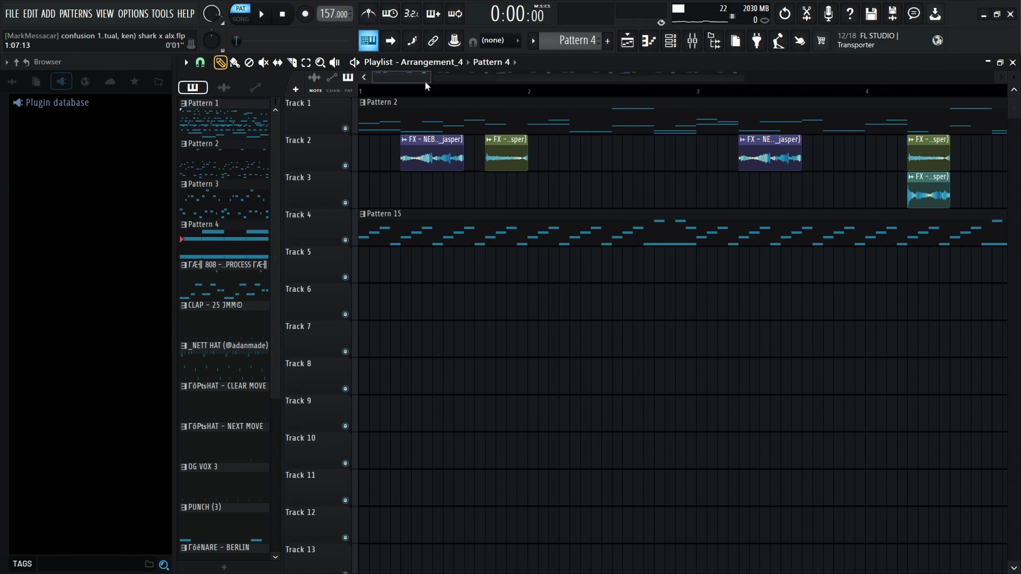
Step: Switch to song mode, solo Track 2 to audition its FX clips, and restore all tracks with playback stopped
key("l")
scroll(310, 109, "up", 2)
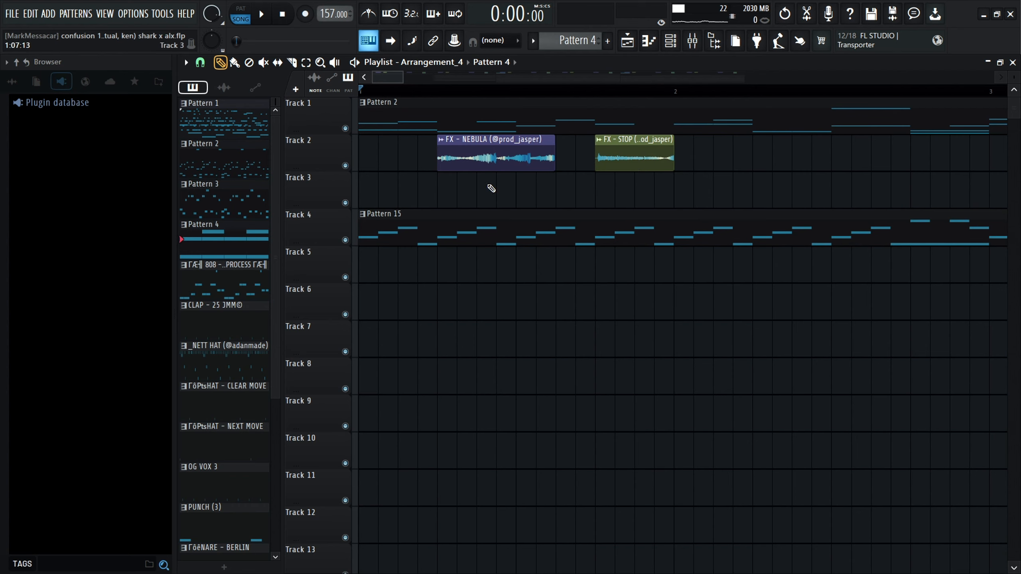
scroll(491, 188, "up", 1)
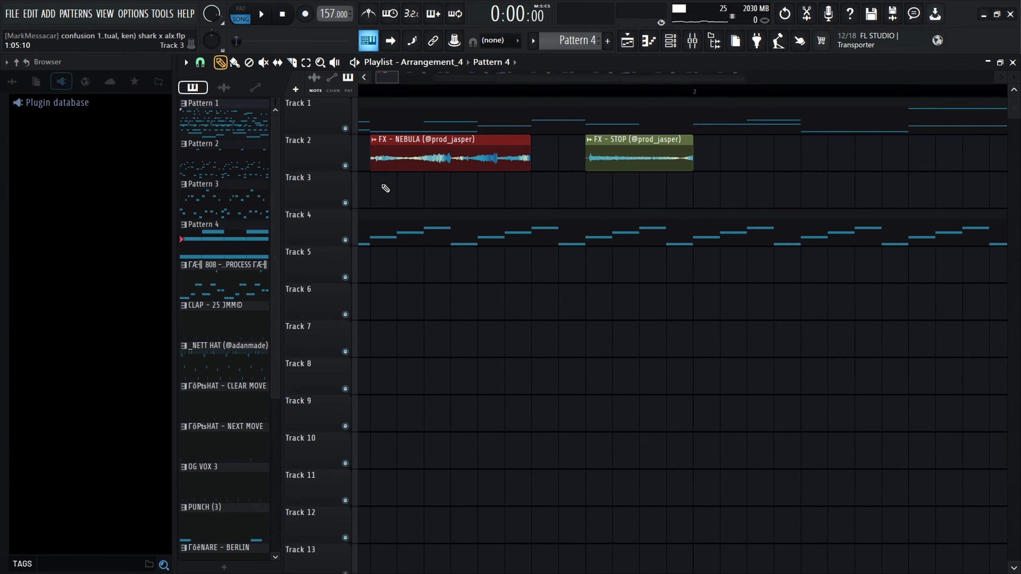
scroll(347, 164, "down", 3)
left_click(345, 165, "ctrl")
key("space")
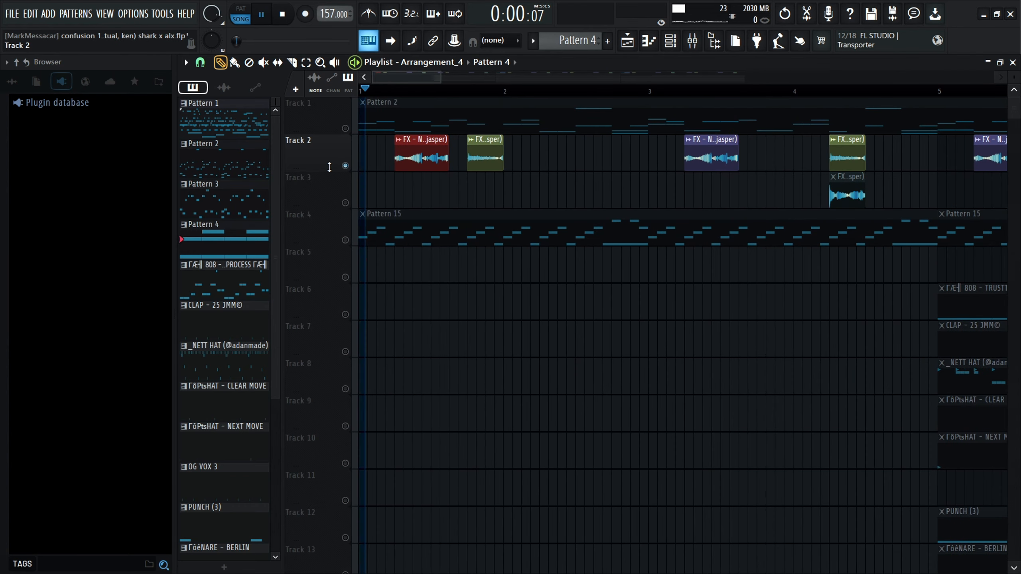
left_click(345, 165, "ctrl")
key("space")
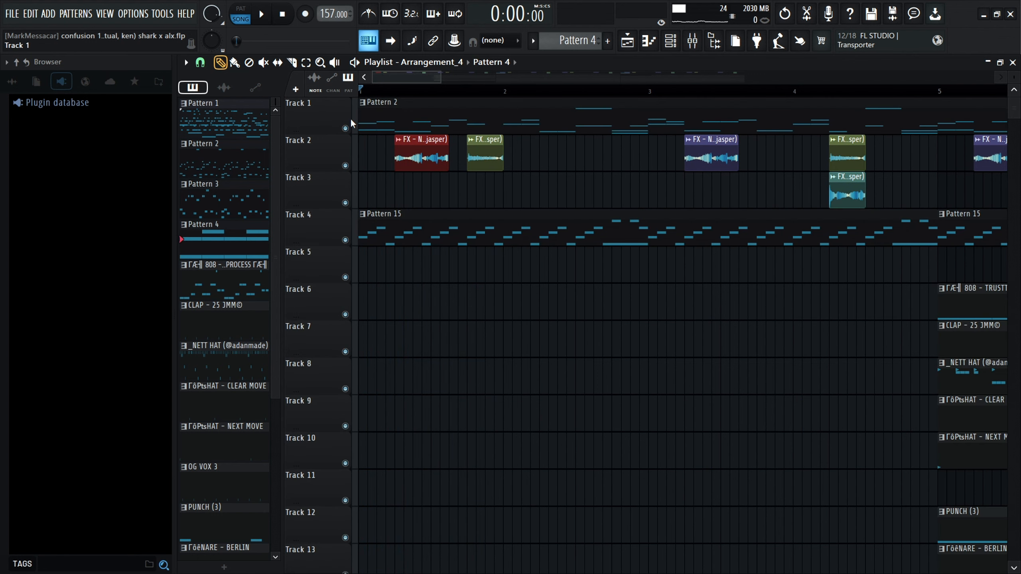
Step: Play the song with only Tracks 1 and 2 active, enable Track 3 during playback, and stop
left_click(345, 128, "ctrl")
left_click(345, 165)
left_click(376, 118, "ctrl")
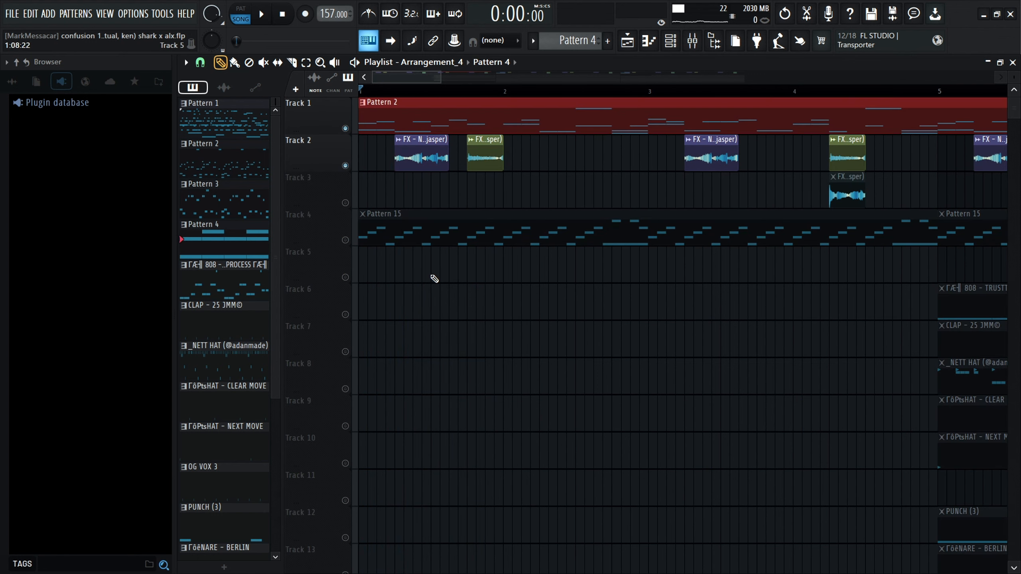
left_click(434, 278)
key("space")
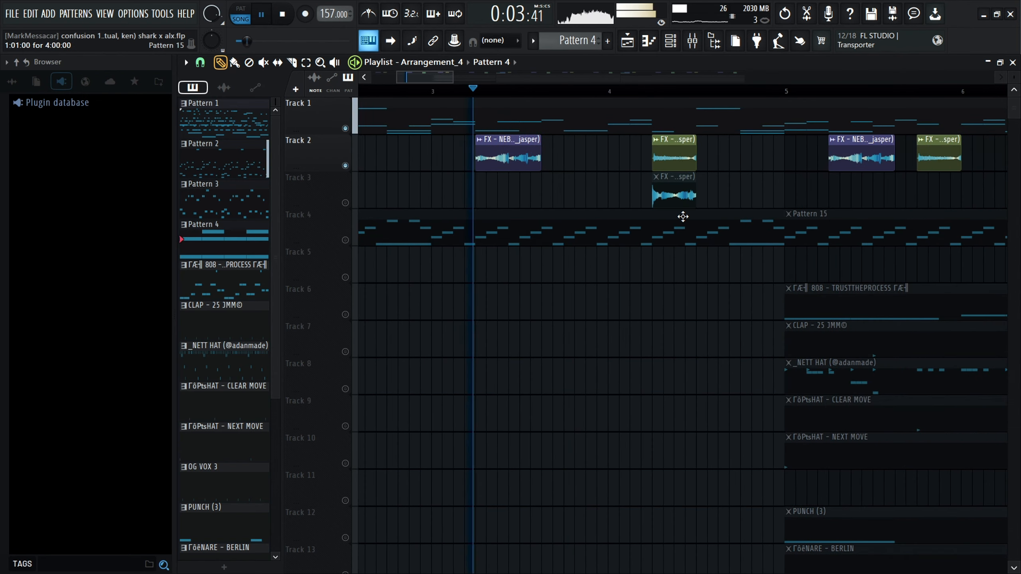
scroll(682, 217, "up", 1)
left_click(345, 203)
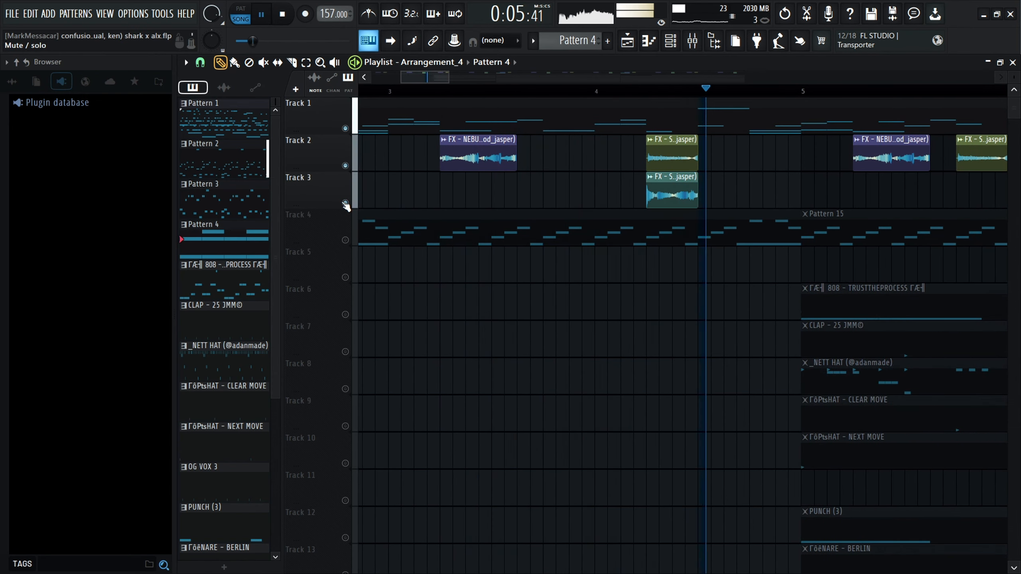
key("space")
Step: Enable Tracks 4 and 5, play the full melody with the FX - 06 JMM clip from bar 9, and stop playback
scroll(542, 198, "down", 4)
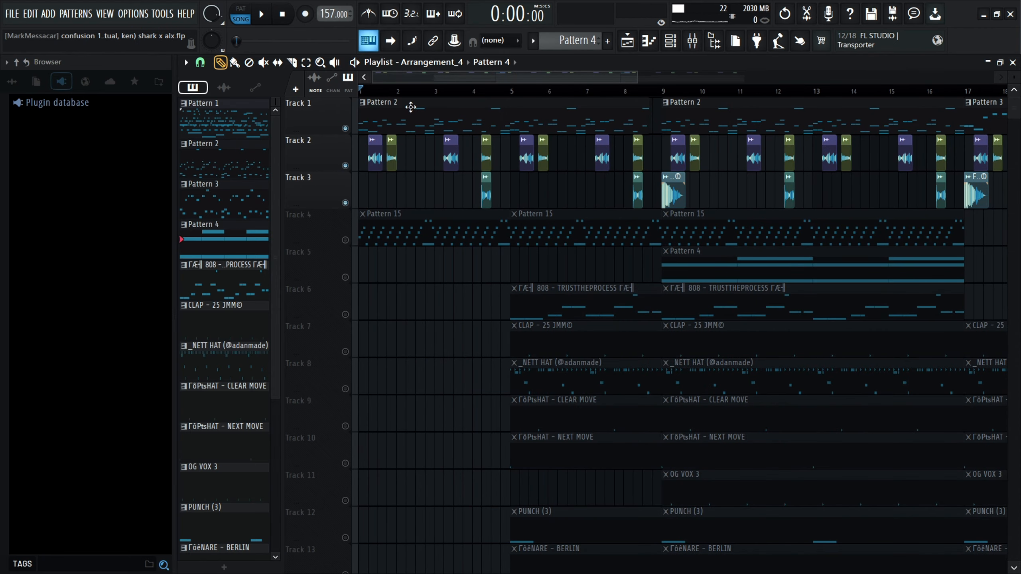
left_click(345, 240)
left_click(345, 277)
scroll(609, 255, "right", 3)
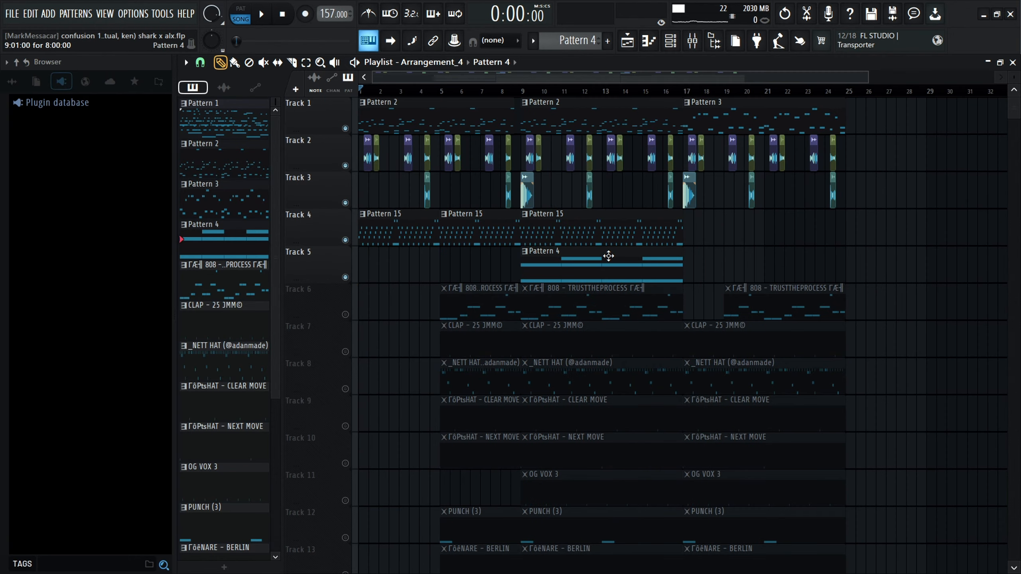
scroll(522, 193, "up", 3)
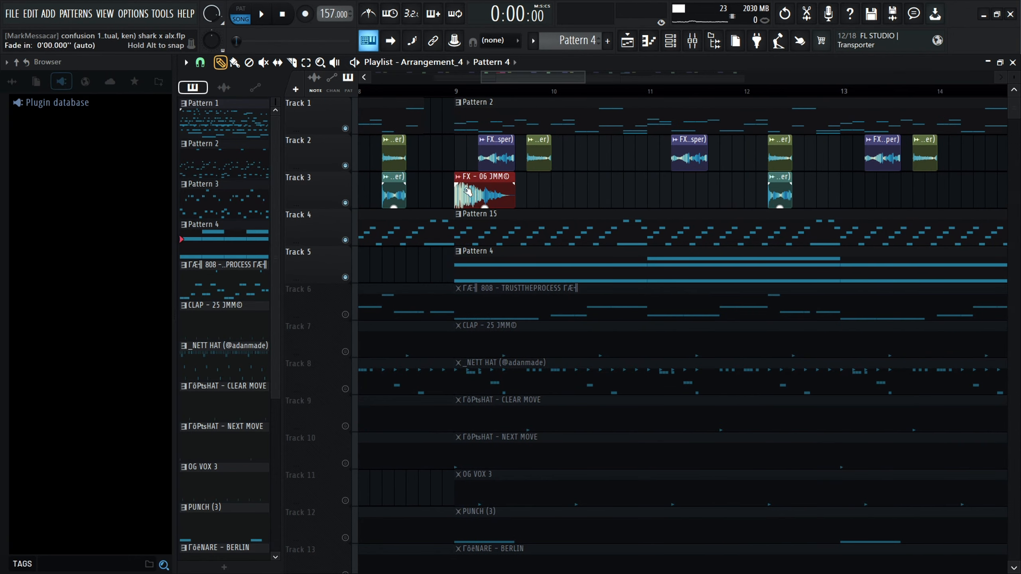
scroll(499, 173, "down", 3)
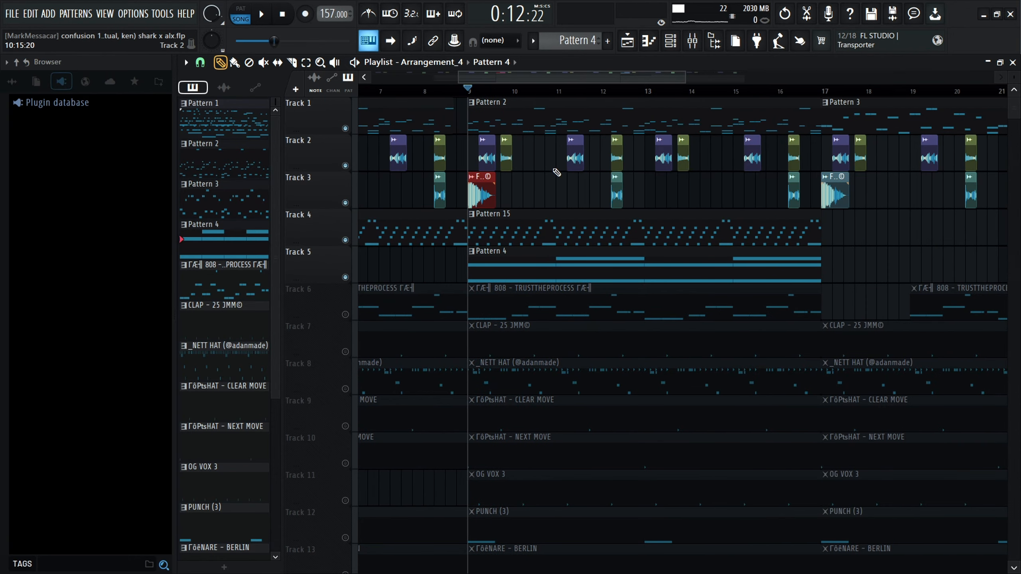
key("space")
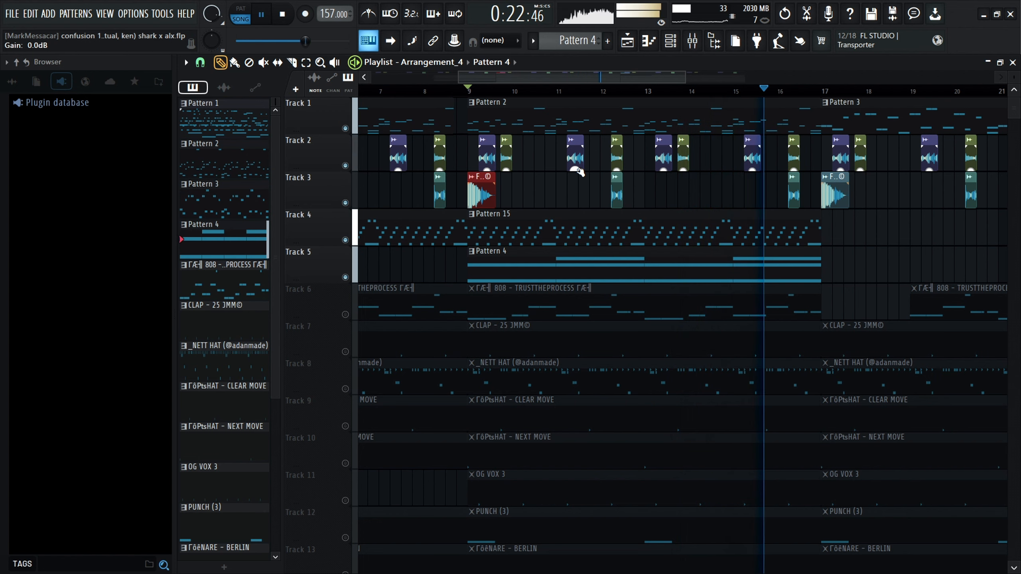
left_click(281, 14)
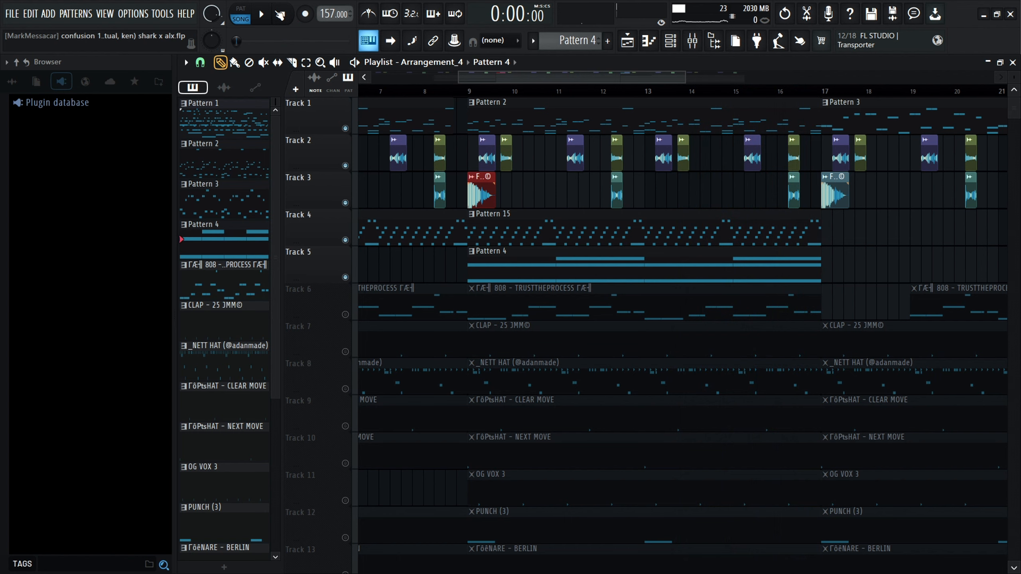
Step: Solo Track 6, open the 808 - TRUSTTHEPROCESS pattern in the piano roll, play it, and examine its notes
left_click(541, 316)
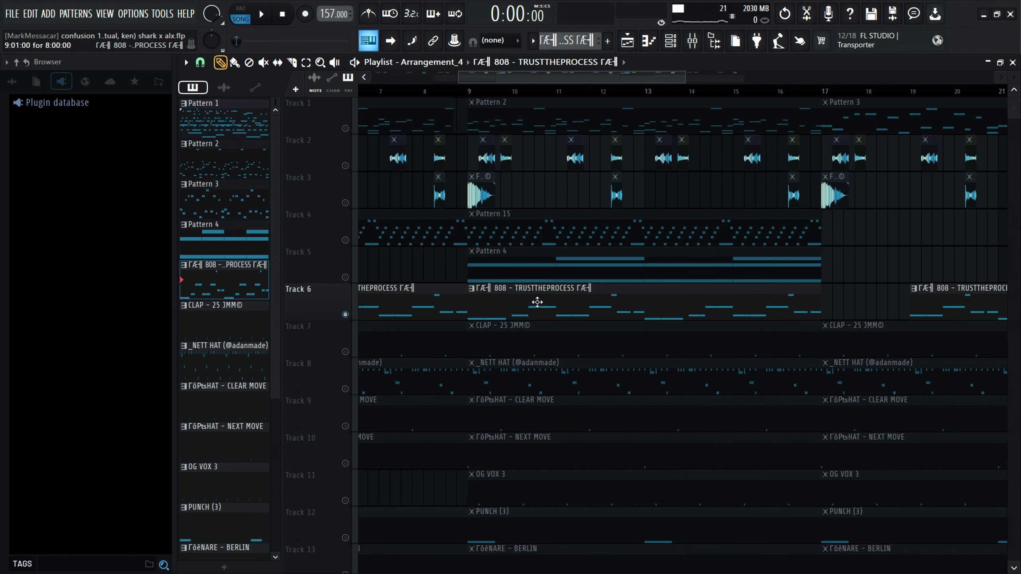
double_click(537, 302)
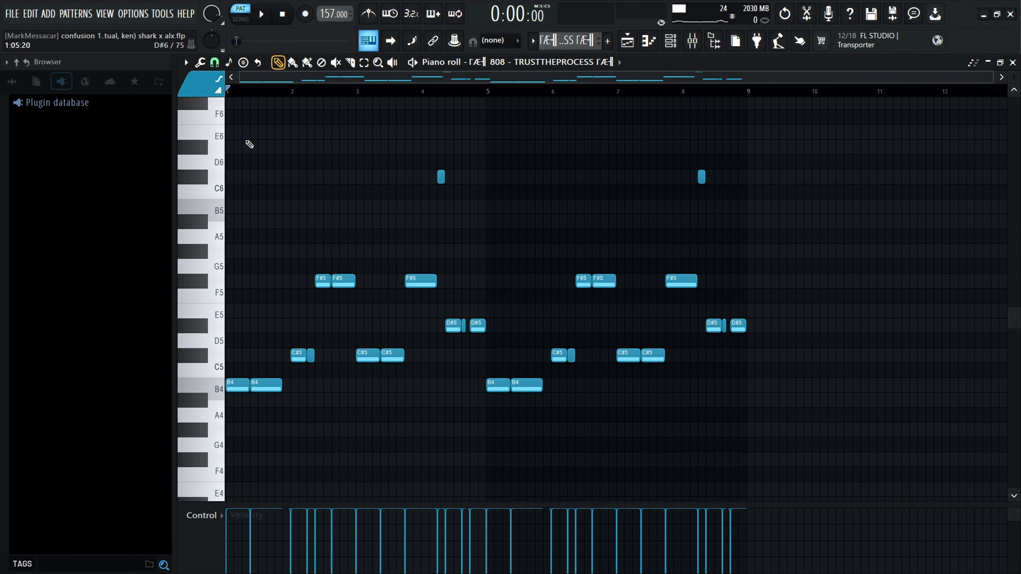
key("space")
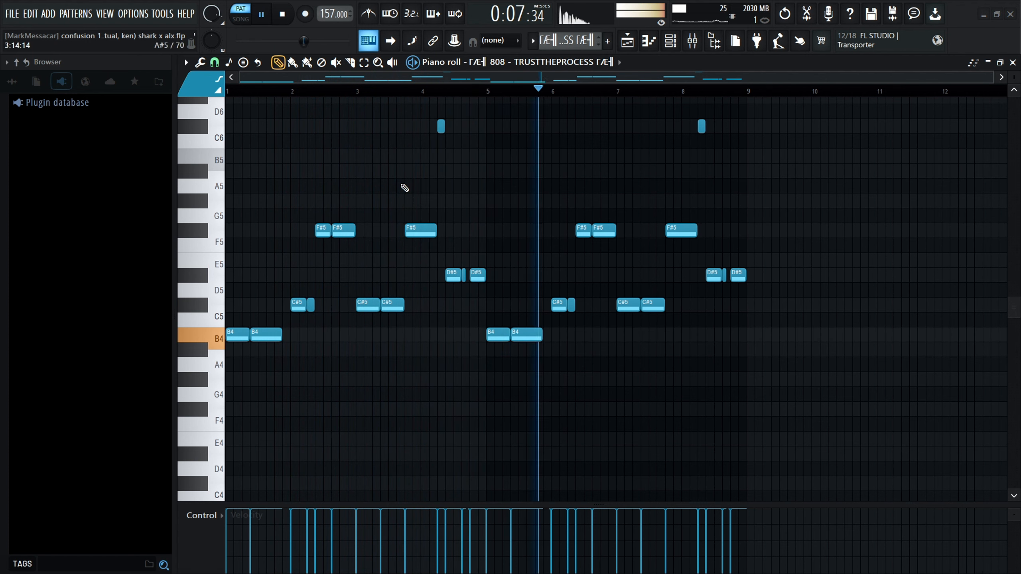
left_click(282, 18)
scroll(525, 130, "up", 2, "ctrl")
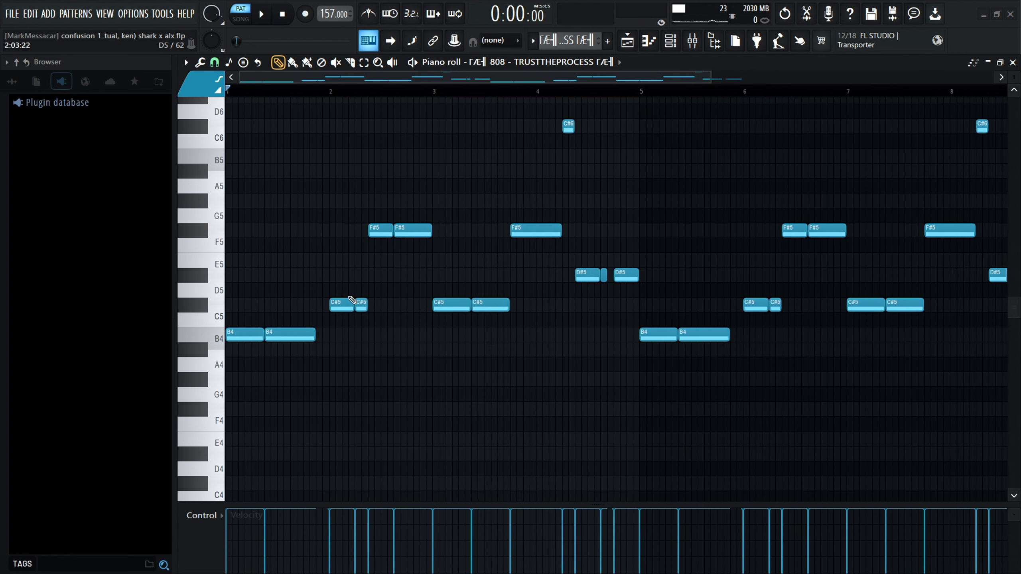
Step: Switch to the CLAP - 25 JMM pattern, play its claps, and stop playback
key("Down")
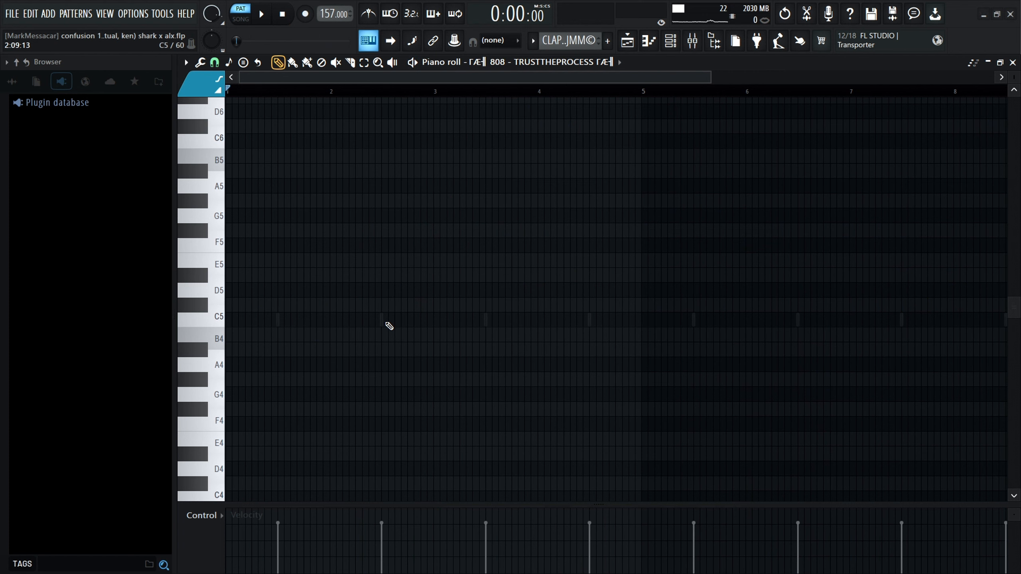
key("space")
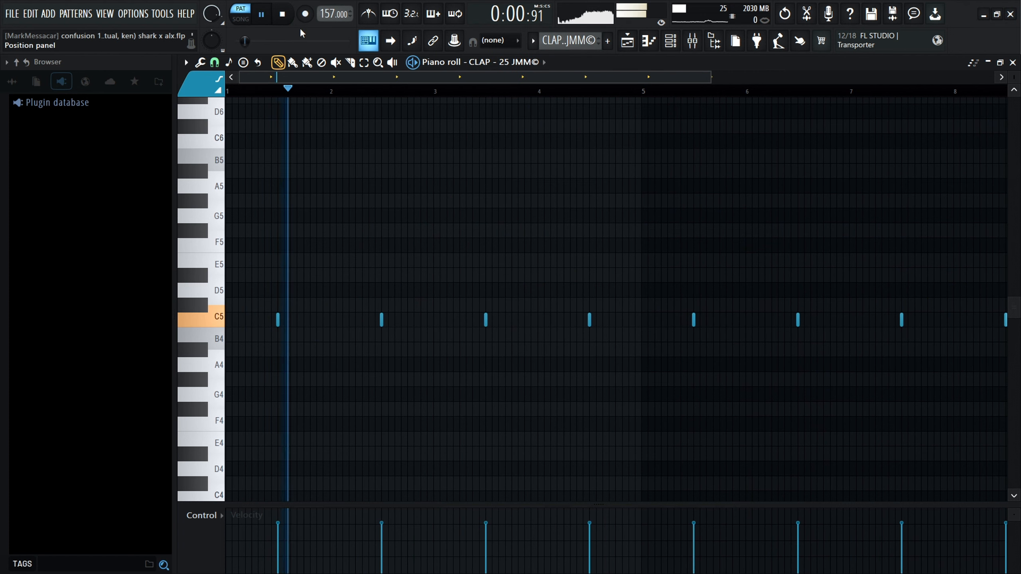
left_click(283, 20)
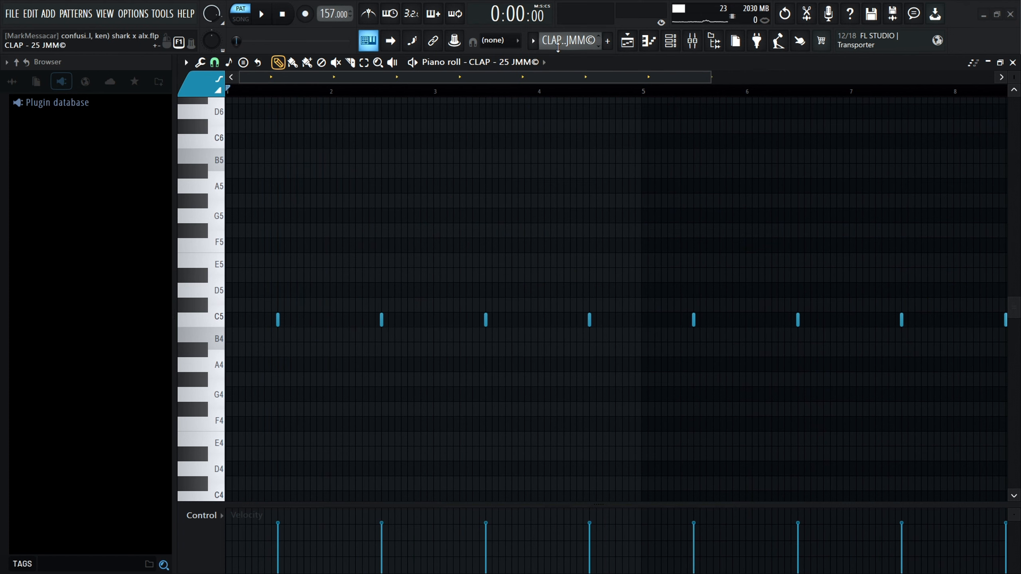
Step: Switch to the _NETT HAT pattern and select its notes below B4, followed by all notes in bars 1 and 2
key("Down")
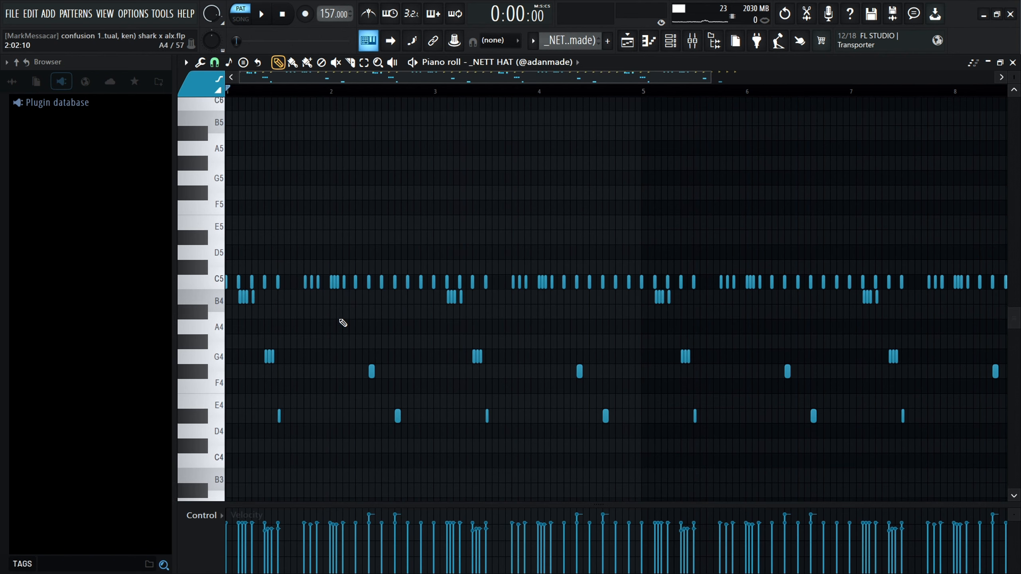
left_click_drag(922, 445, 227, 299)
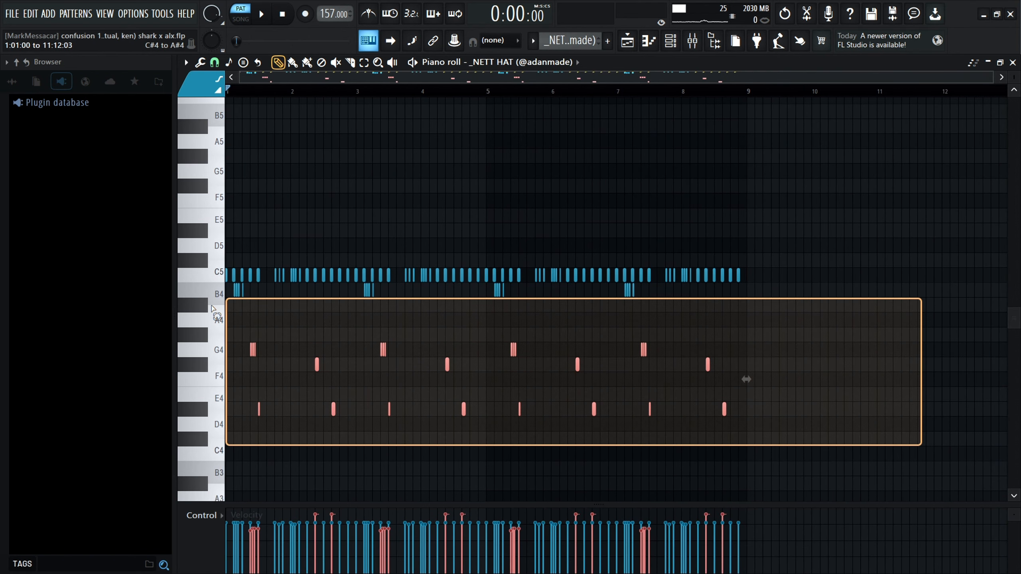
scroll(410, 79, "up", 2)
left_click_drag(426, 93, 227, 93)
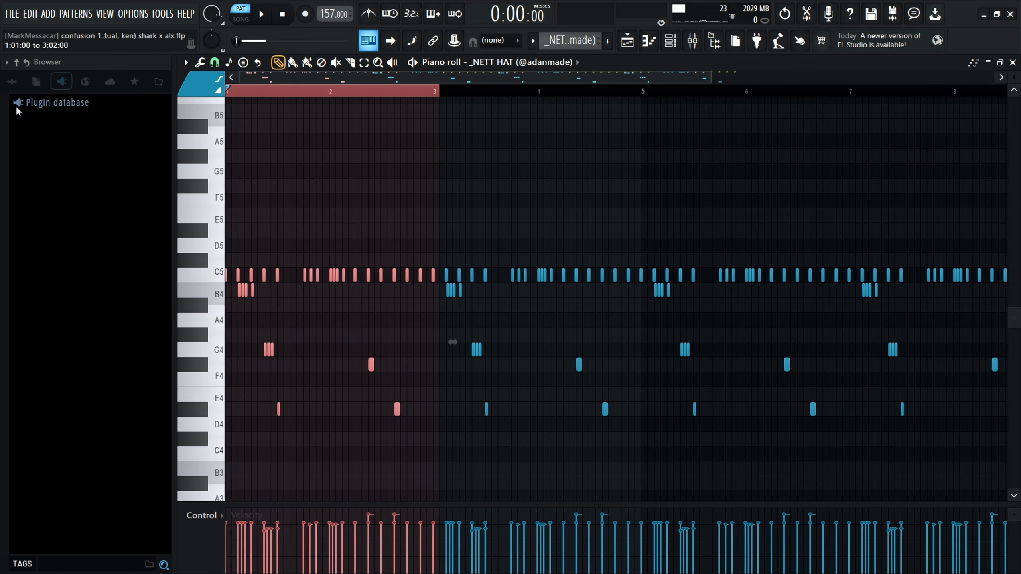
Step: Clear the time selection, play the _NETT HAT pattern to hear its rolls and pitch changes, and stop playback
left_click(367, 92)
key("space")
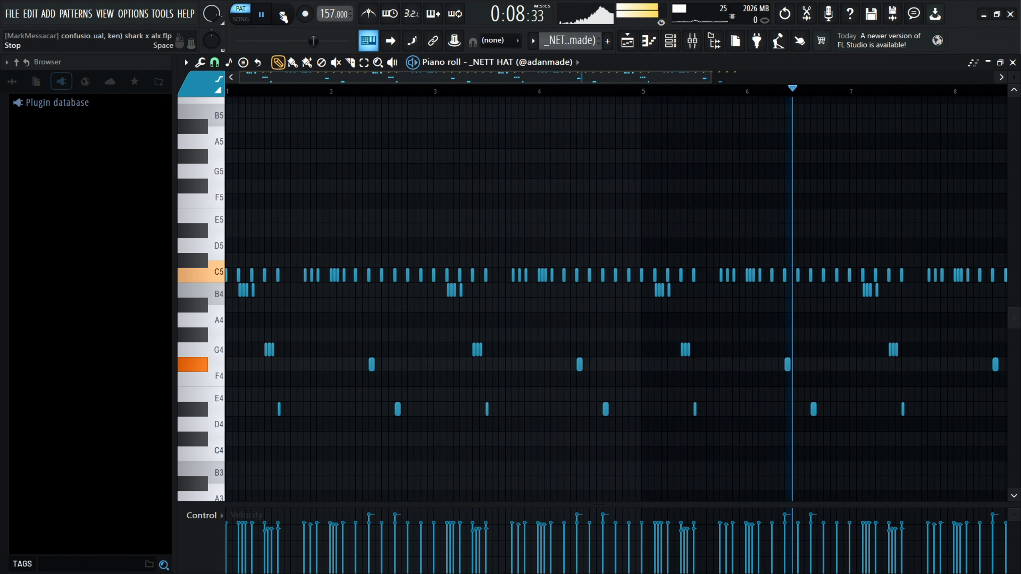
scroll(353, 171, "down", 2)
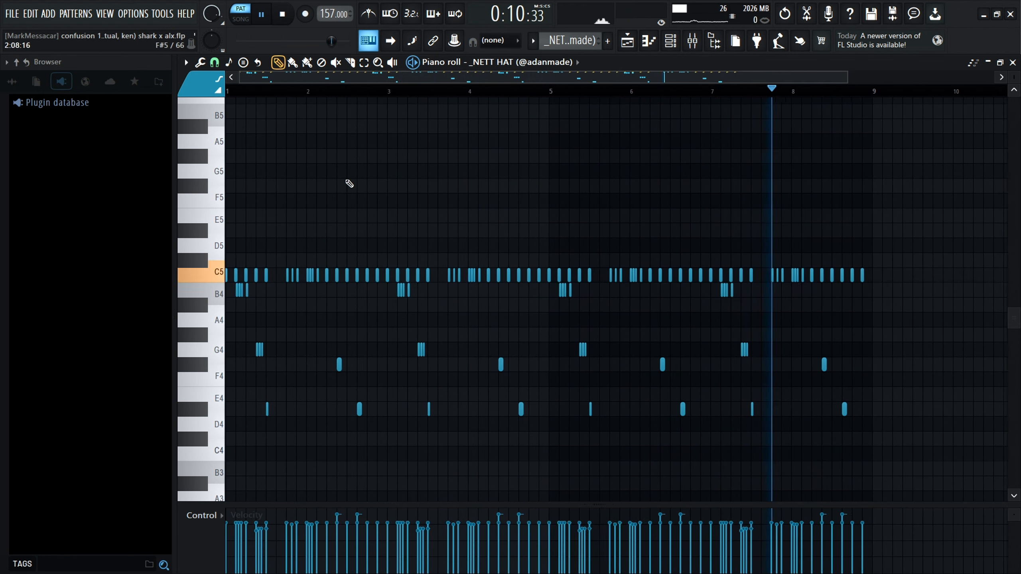
left_click(283, 14)
Step: Highlight the hat pattern's lower-pitched notes, narrowing the selection to the F#4 and D#4 notes in bar 2
left_click_drag(915, 444, 193, 355)
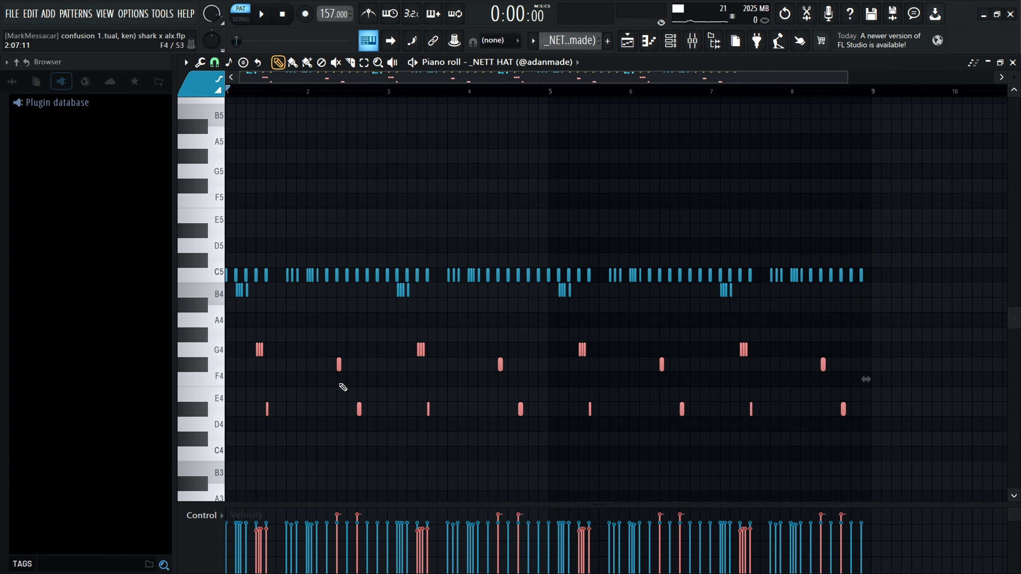
left_click_drag(333, 358, 348, 382)
scroll(346, 402, "down", 2)
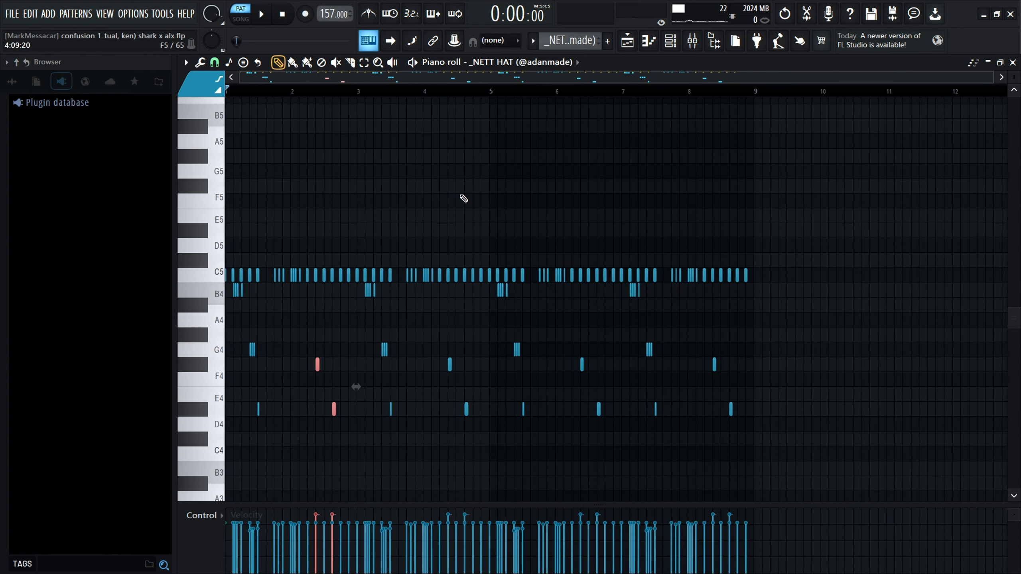
Step: Switch to the HAT - CLEAR MOVE pattern, play it from just before its first note, and stop playback
scroll(579, 32, "down", 1)
scroll(277, 133, "up", 3)
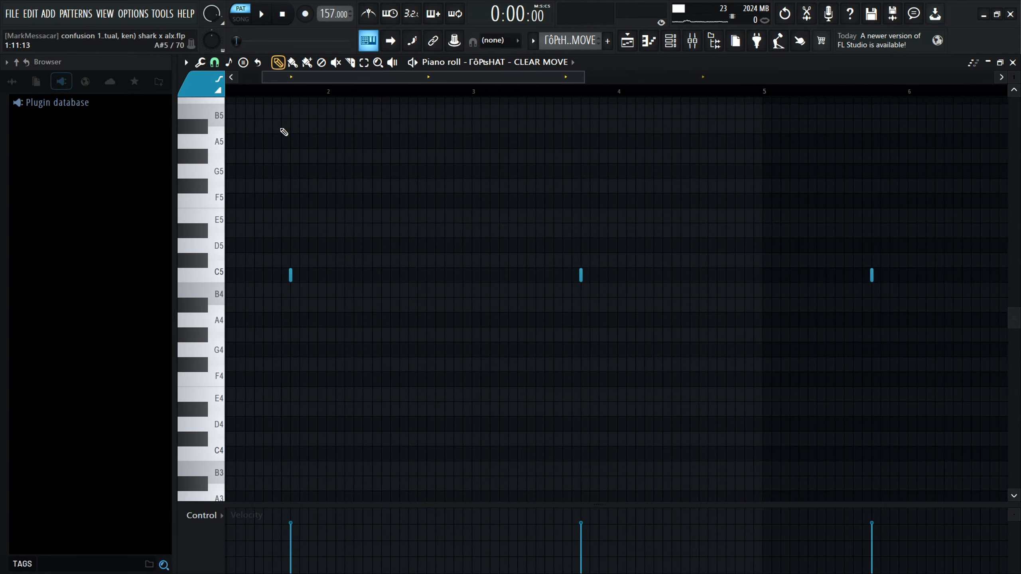
left_click_drag(285, 90, 259, 90)
key("space")
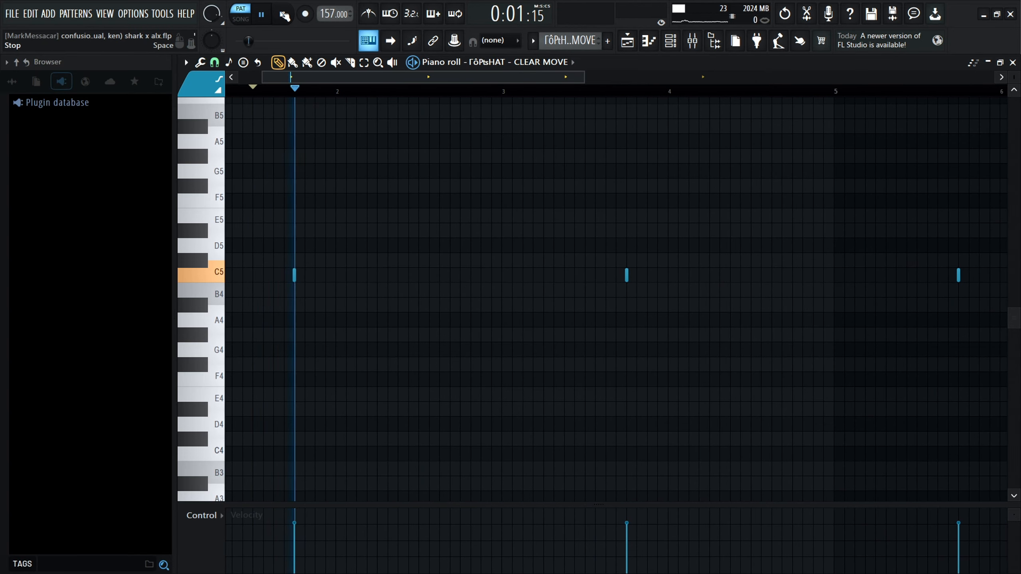
key("space")
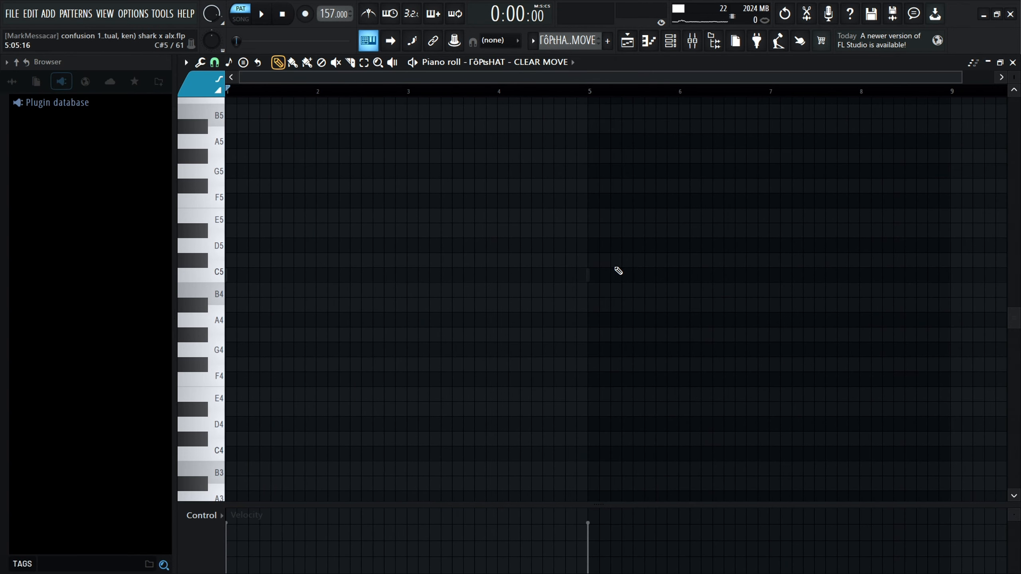
Step: Check the HAT - NEXT MOVE and OG VOX 3 patterns, and open the OG VOX 3 channel's Sampler settings
left_click(588, 277)
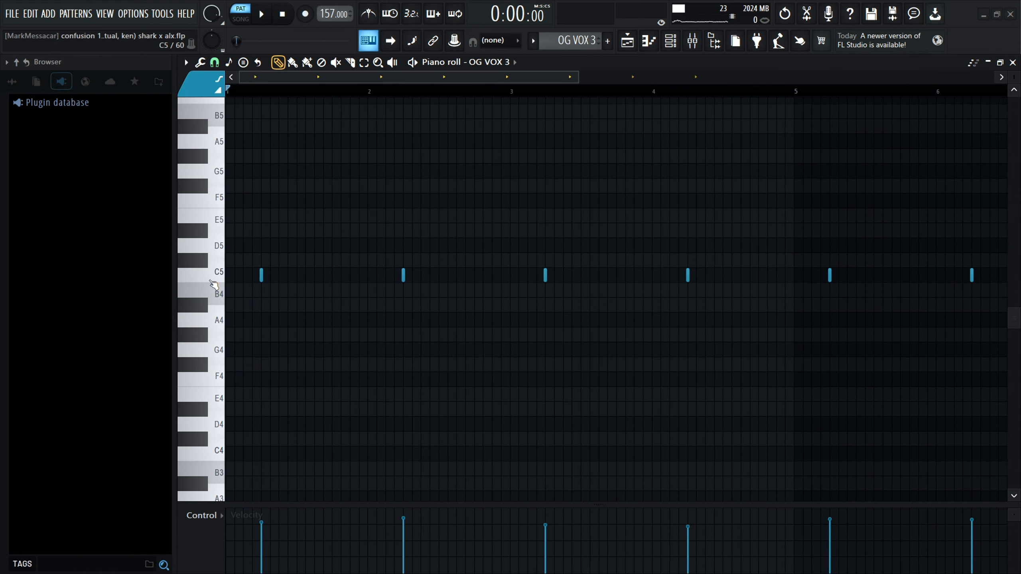
left_click(671, 41)
left_click(366, 414)
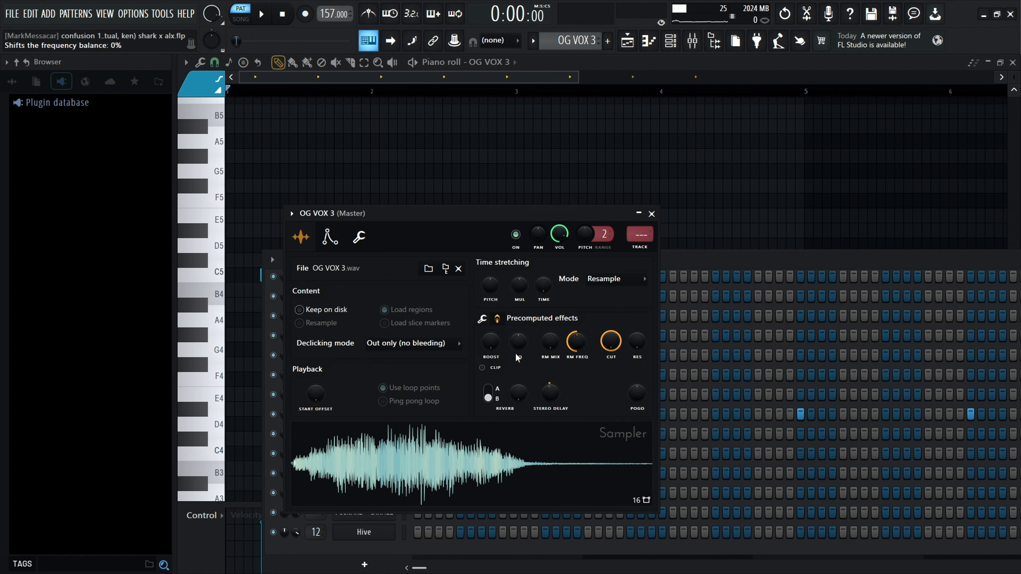
Step: Close in on the OG VOX 3 pattern in the piano roll, play its opening bar, and stop playback
key("F7")
key("space")
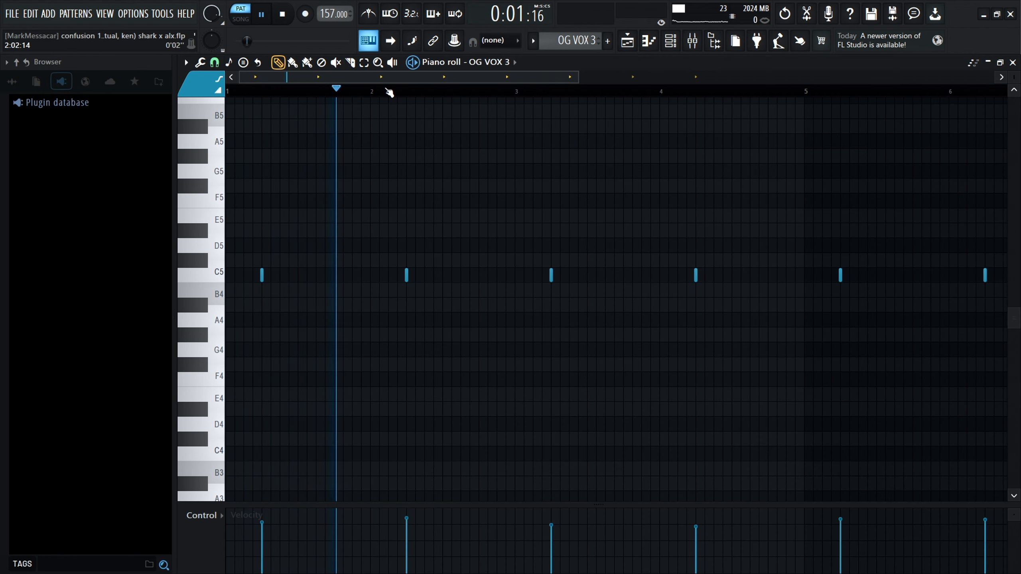
key("space")
Step: Switch to the PUNCH (3) pattern, check its channel's Sampler settings, and close them
key("KP_Add")
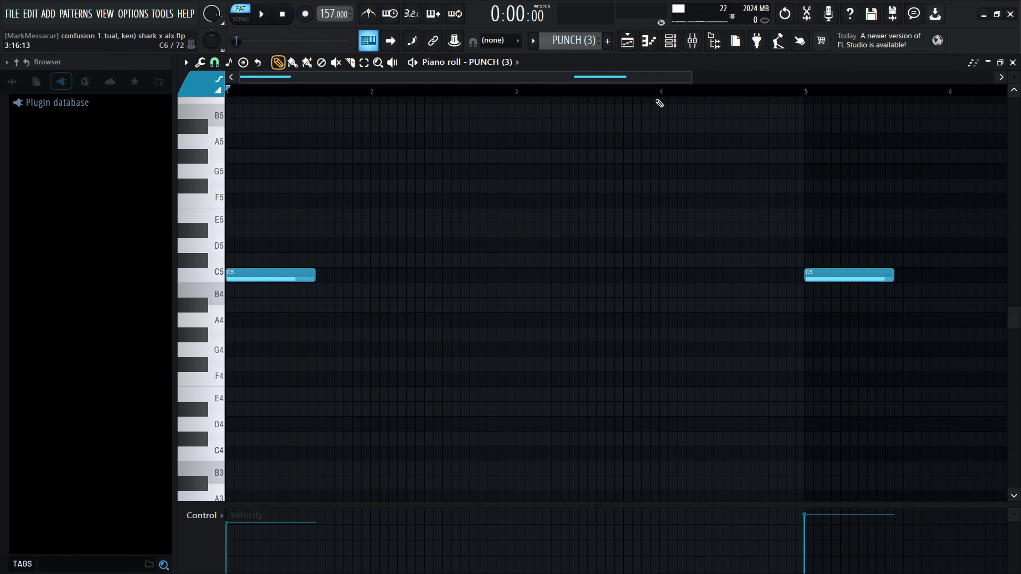
key("F6")
left_click(368, 434)
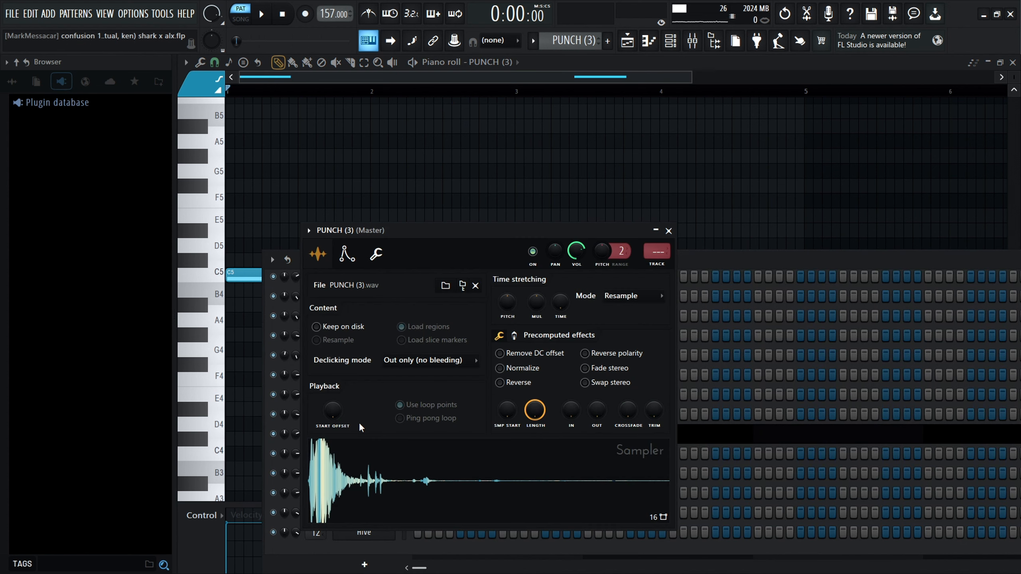
left_click(368, 460)
left_click(668, 231)
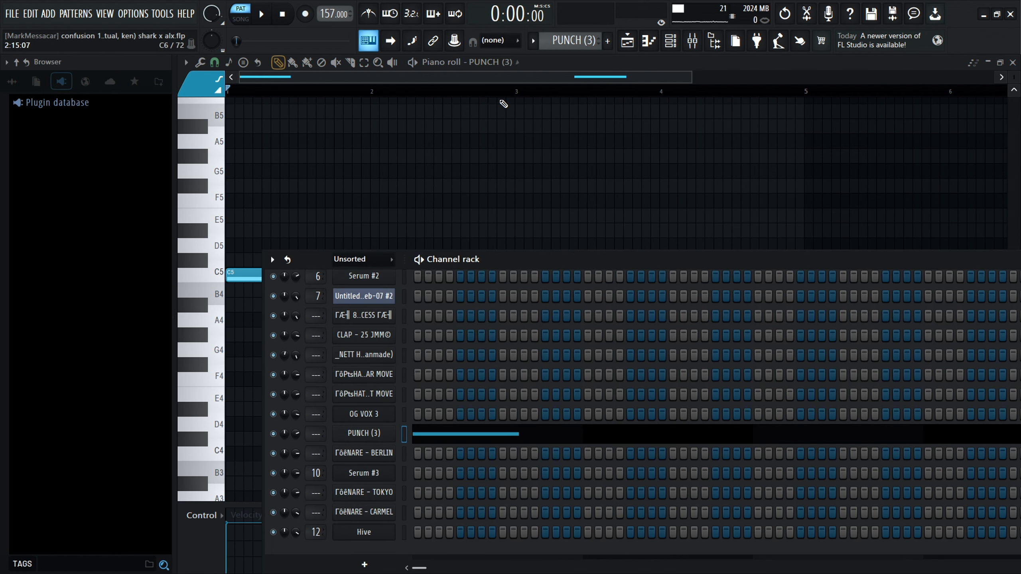
Step: Play the NARE - BERLIN, NARE - TOKYO and NARE - CARMEL patterns in turn, each from just before its first notes
left_click(368, 346)
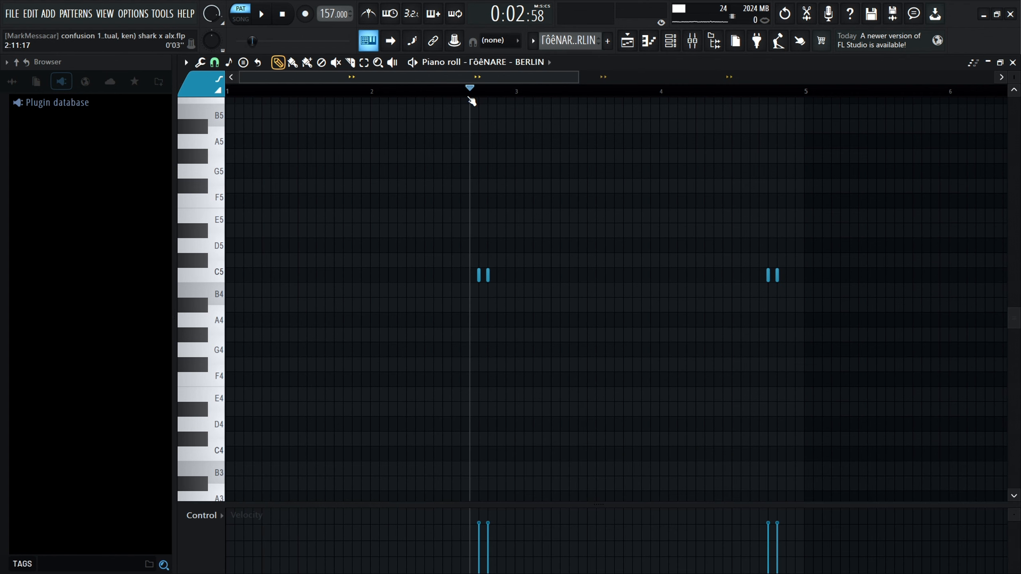
key("space")
key("space")
key("KP_Add")
left_click(317, 89)
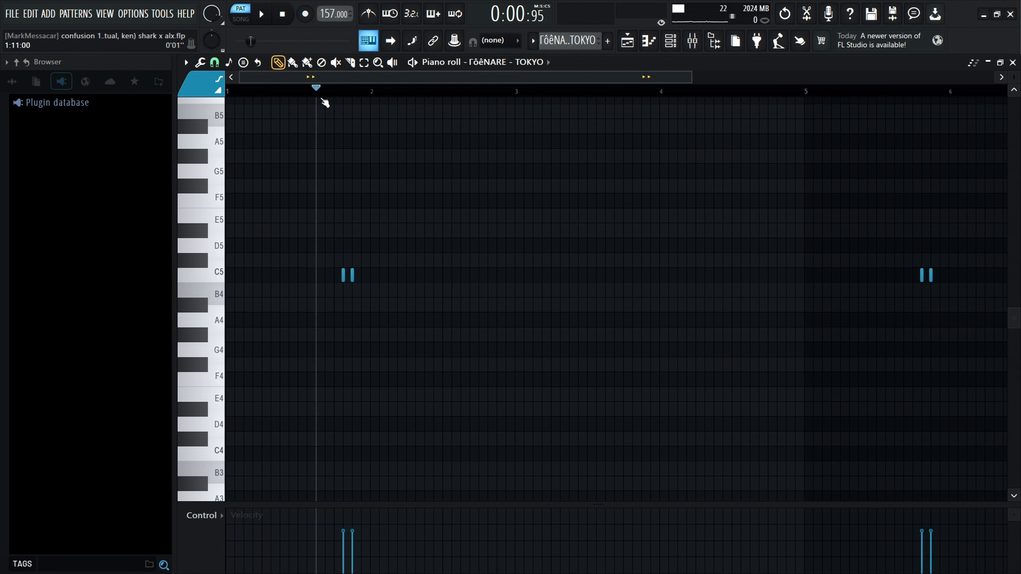
key("space")
left_click(280, 16)
key("KP_Add")
left_click(415, 89)
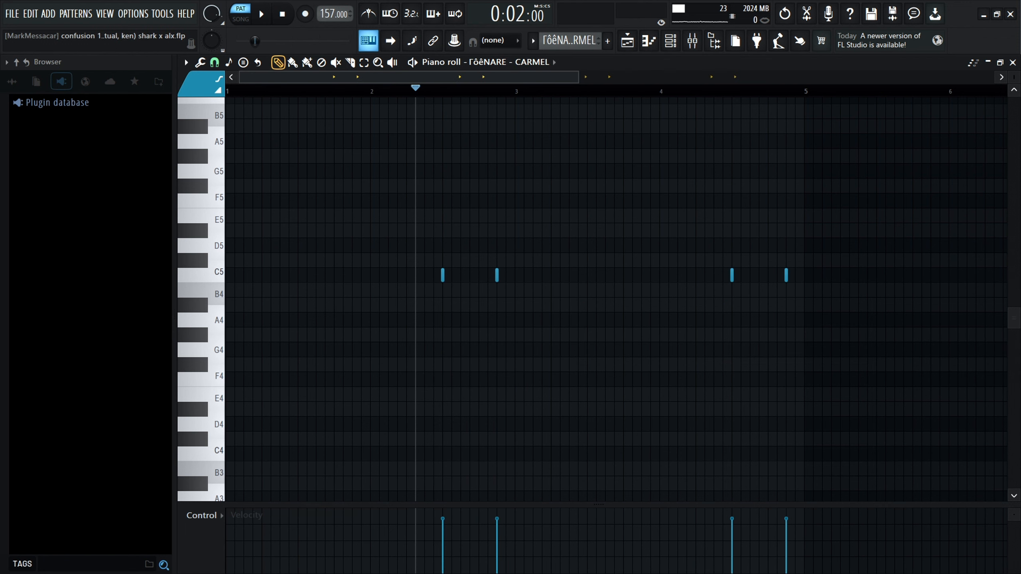
key("space")
Step: Show the Playlist with playback stopped and turn off the solo on Track 6 so all tracks are enabled
key("F5")
key("space")
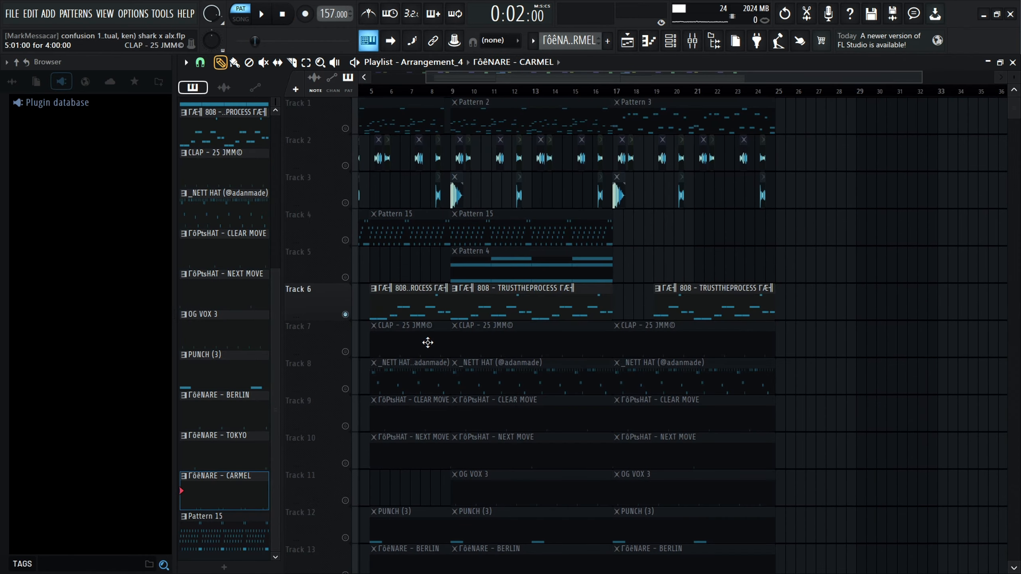
right_click(345, 277)
scroll(438, 385, "down", 3)
scroll(438, 385, "up", 3)
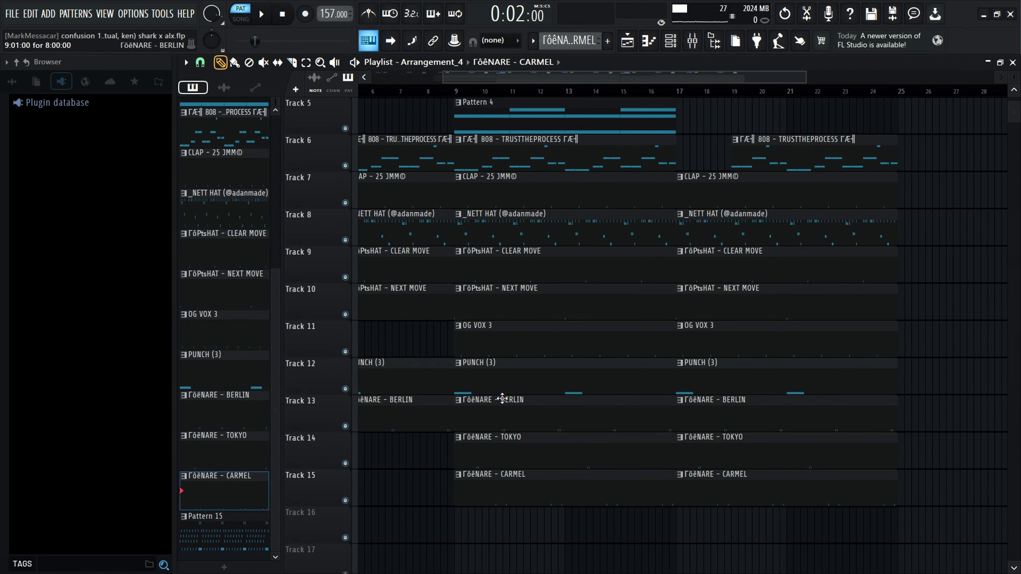
Step: Highlight the three NARE clips starting at bar 9 on Tracks 13 to 15, followed by the PUNCH (3) clip on Track 12
left_click_drag(500, 401, 496, 478)
scroll(482, 388, "up", 3)
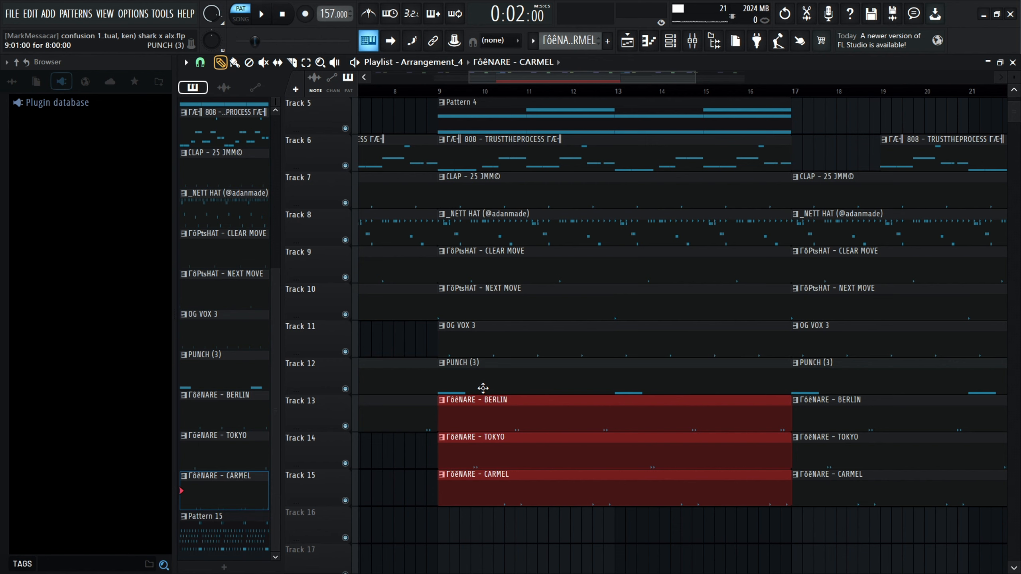
left_click(482, 388)
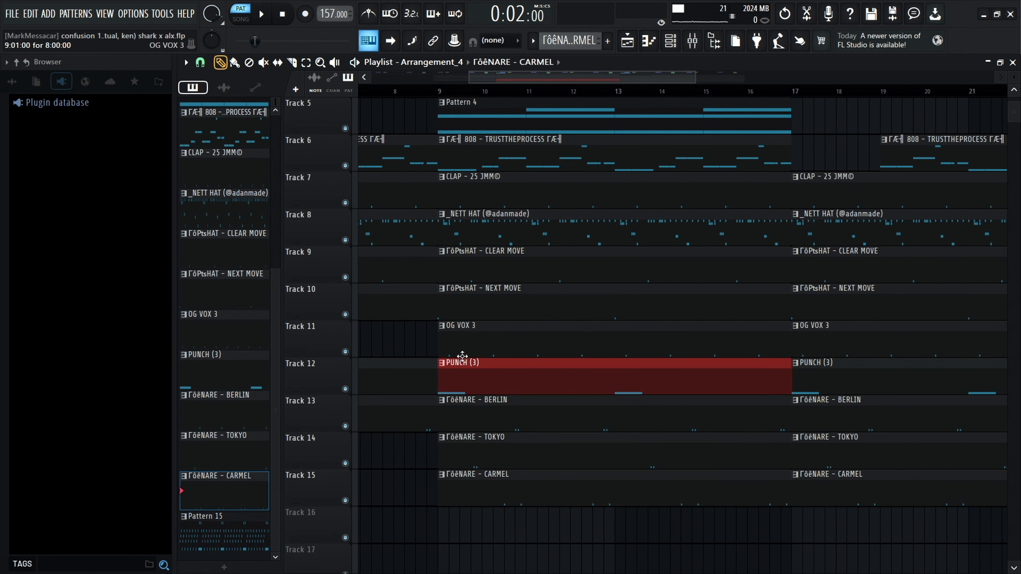
Step: Check the FX - 06 JMM© clip at bar 9 on Track 3 and return the clip picker to the pattern list
scroll(470, 281, "up", 4)
scroll(478, 209, "up", 4)
left_click(481, 187)
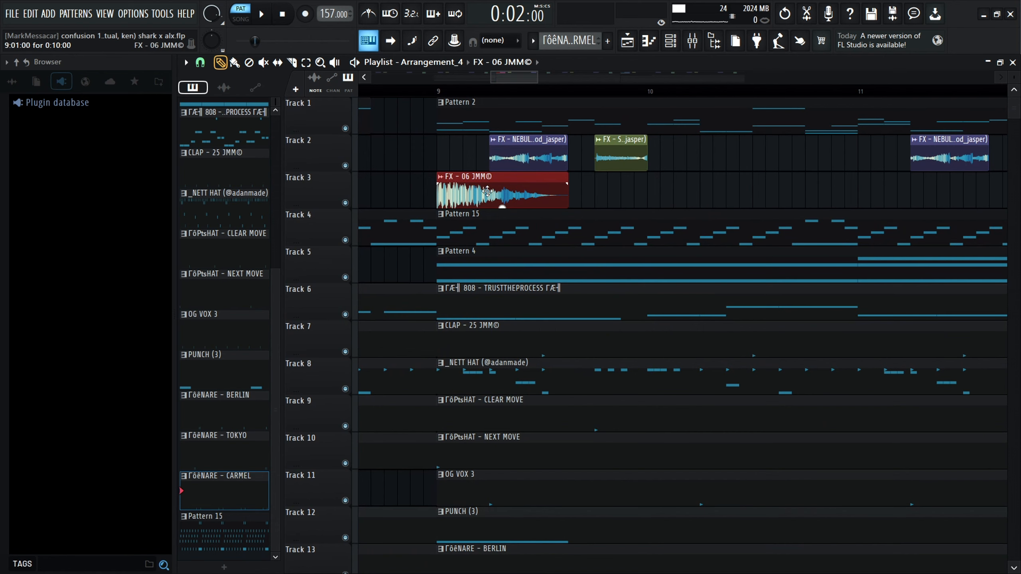
double_click(487, 192)
left_click(616, 181)
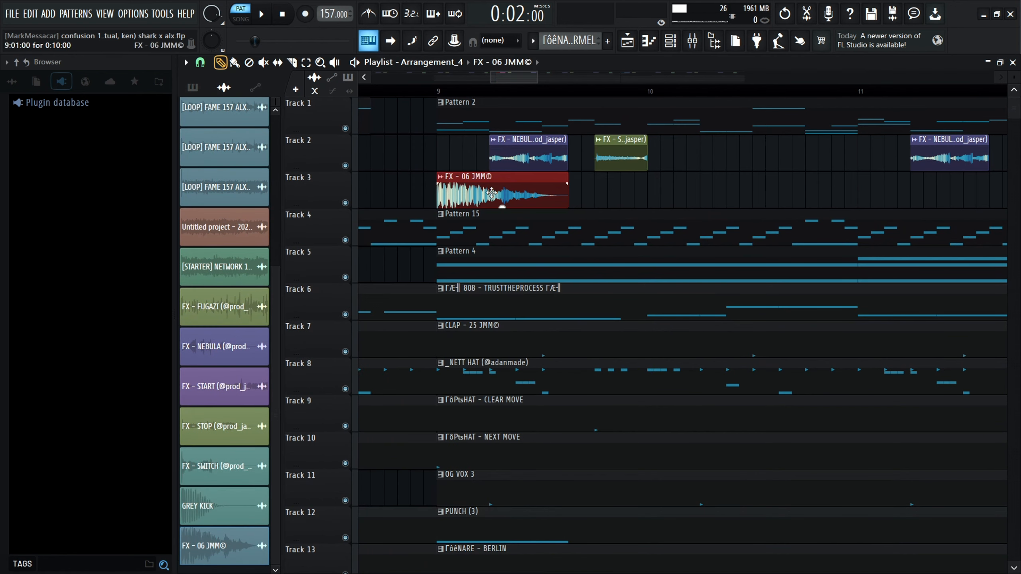
left_click(191, 87)
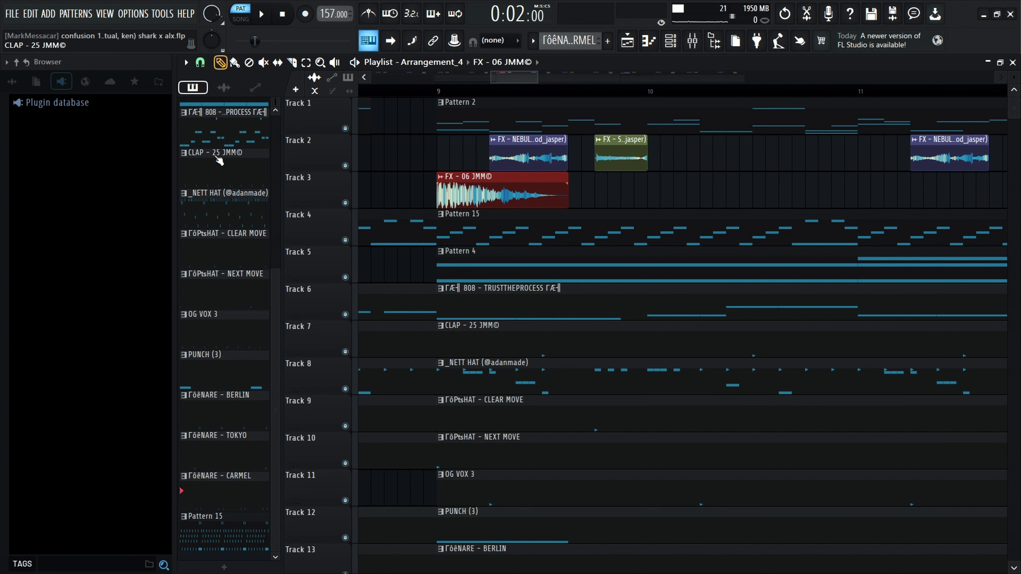
Step: Examine where the FX clips on Tracks 2 and 3 fall across the arrangement, including the transitions at bars 9 and 17
scroll(219, 161, "up", 4)
scroll(475, 198, "down", 3)
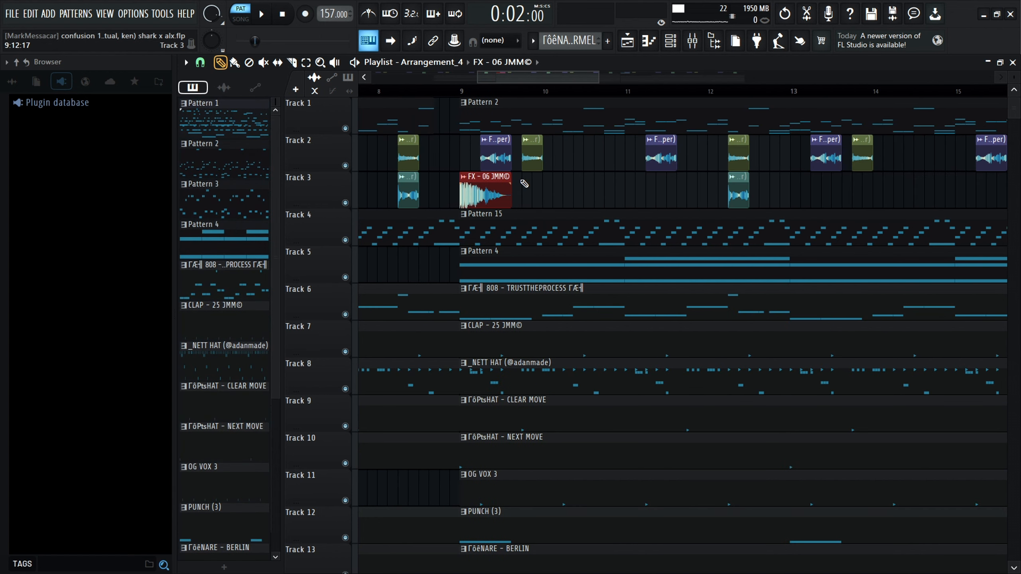
scroll(474, 185, "down", 2)
scroll(820, 196, "down", 4)
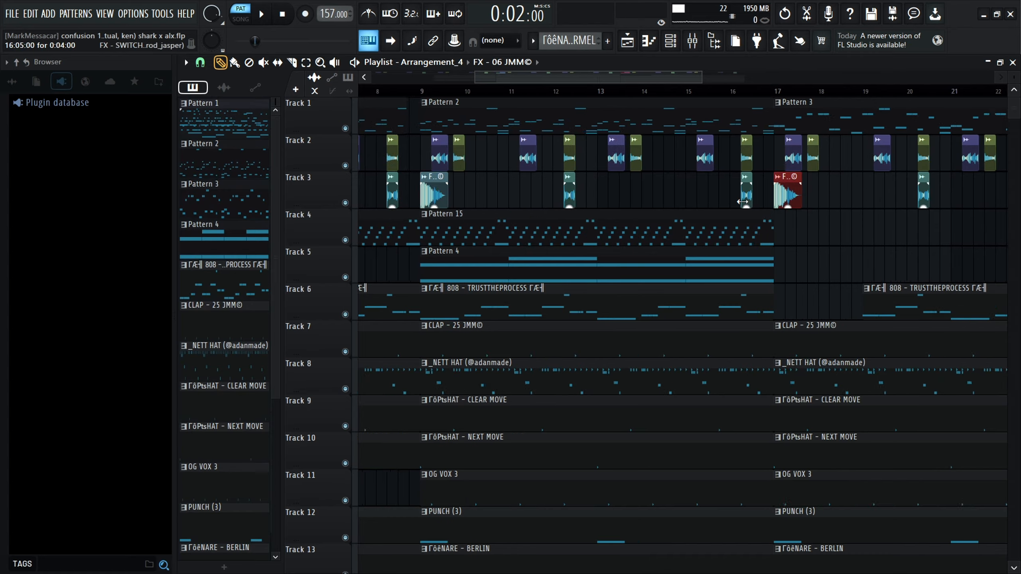
scroll(654, 273, "down", 6)
scroll(631, 388, "up", 5)
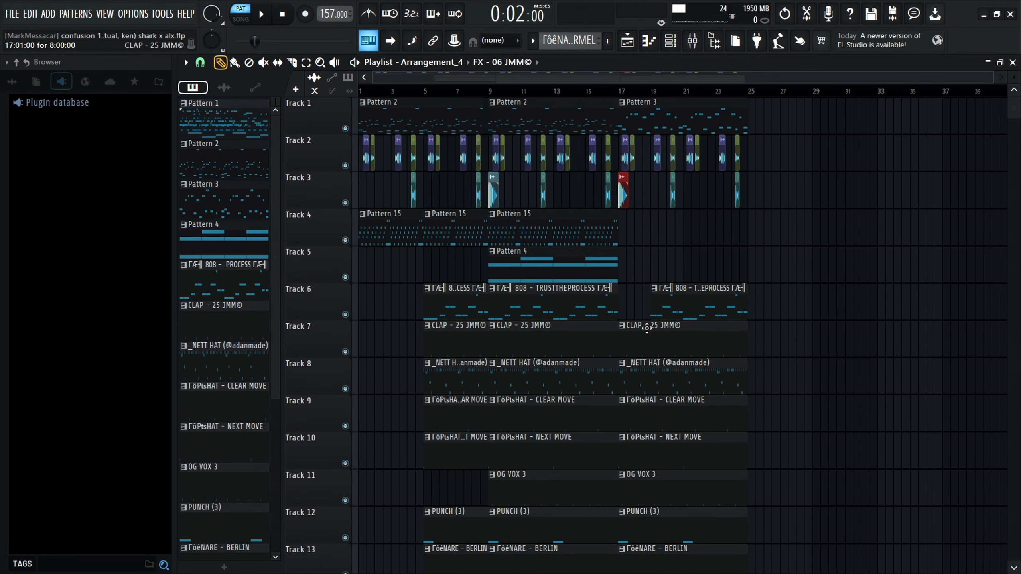
scroll(355, 237, "up", 2)
Step: Highlight the opening Pattern 15 clip on Track 4, the clips entering at bar 9, and the Pattern 4 clip on Track 5
left_click(383, 233, "ctrl")
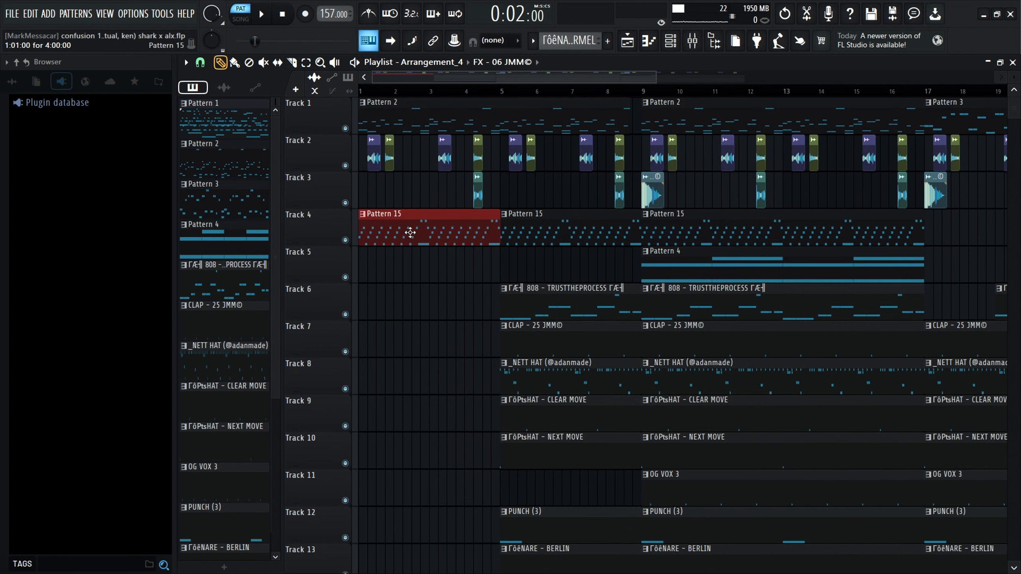
scroll(446, 299, "down", 2)
left_click_drag(509, 186, 599, 488)
left_click_drag(698, 196, 698, 196)
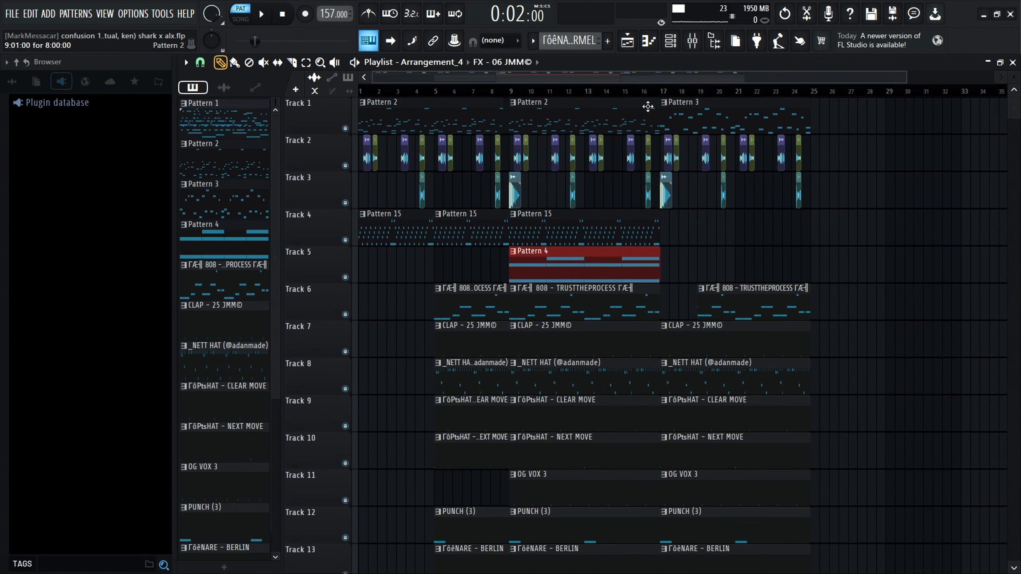
Step: Place the song playhead at bar 17 in song mode, and highlight and deselect the FX clips over the Pattern 3 section
left_click(663, 91)
scroll(750, 259, "up", 4)
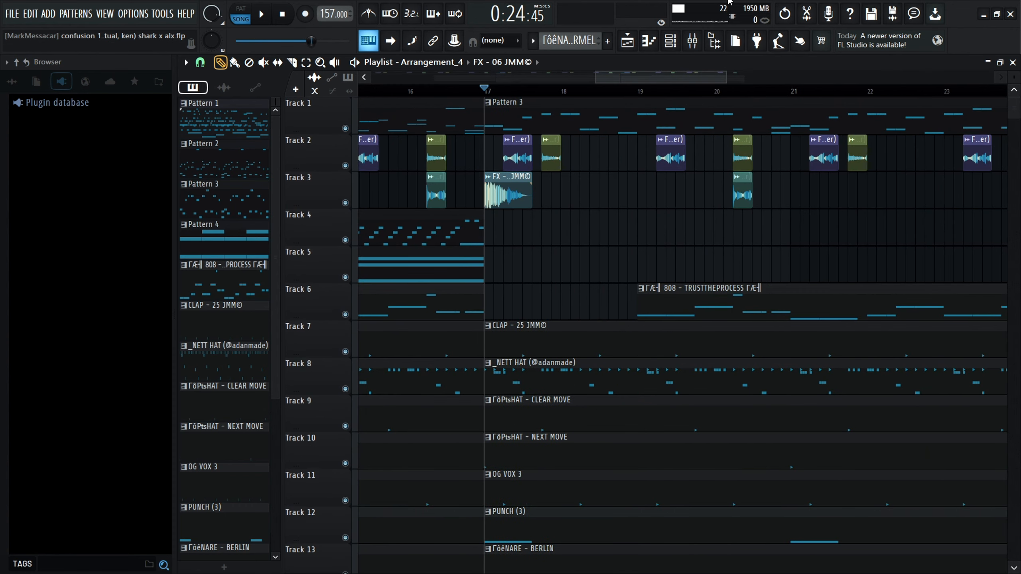
scroll(584, 184, "down", 2)
left_click_drag(526, 138, 881, 170)
left_click(600, 258, "ctrl")
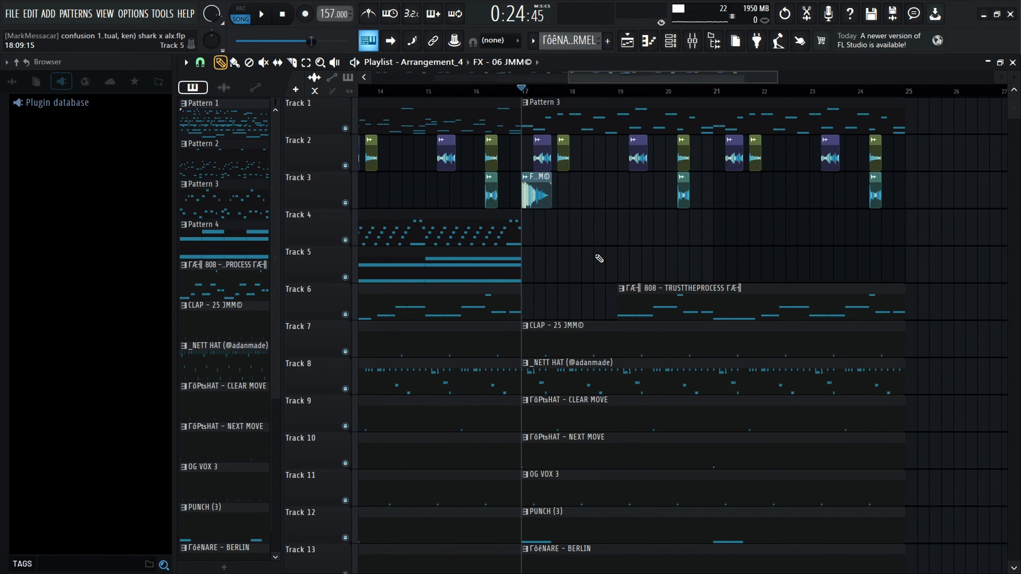
Step: Return the song position to the start and review the whole arrangement across all tracks
scroll(595, 257, "down", 3)
scroll(422, 298, "down", 3)
key("space")
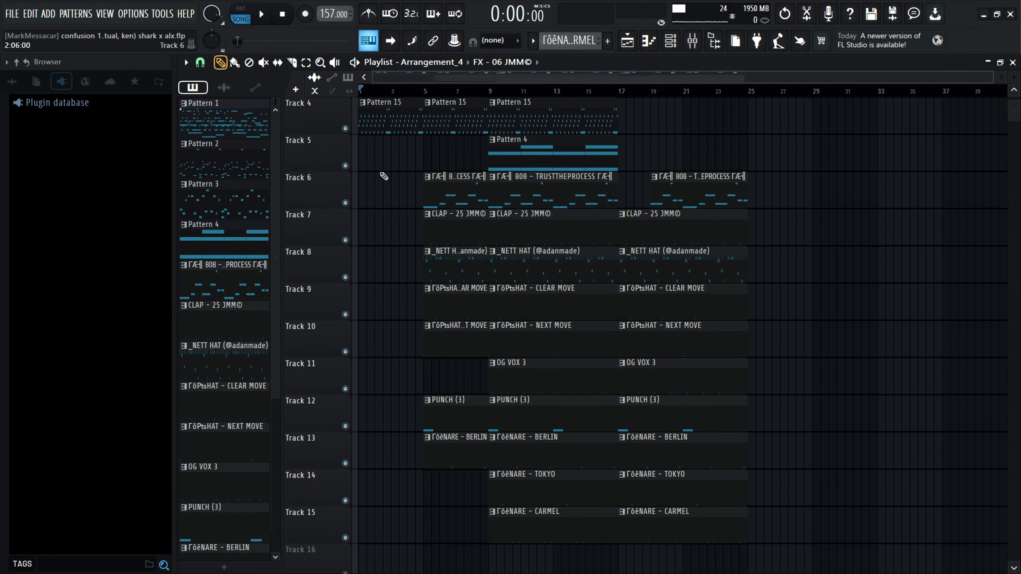
scroll(459, 202, "up", 3)
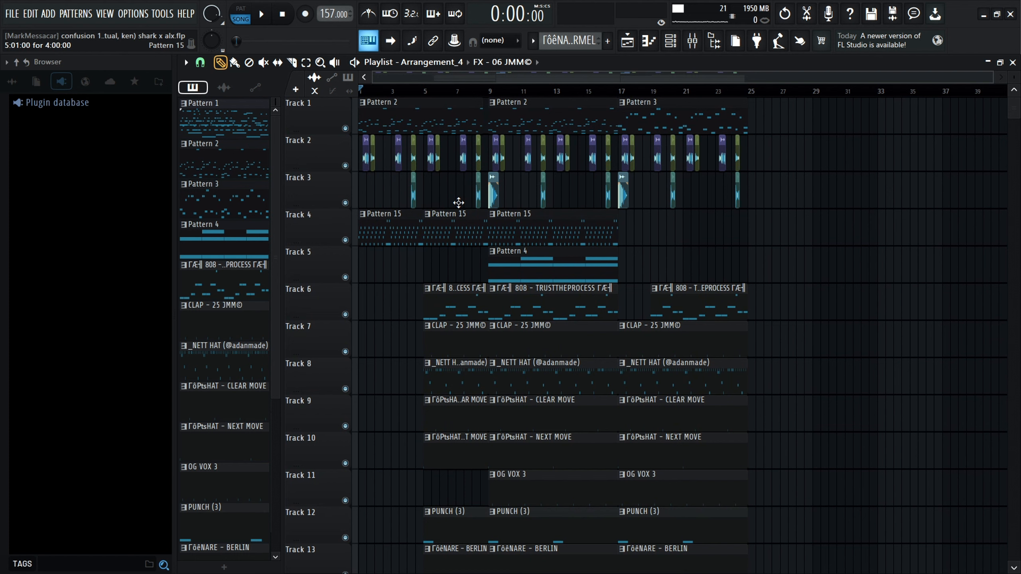